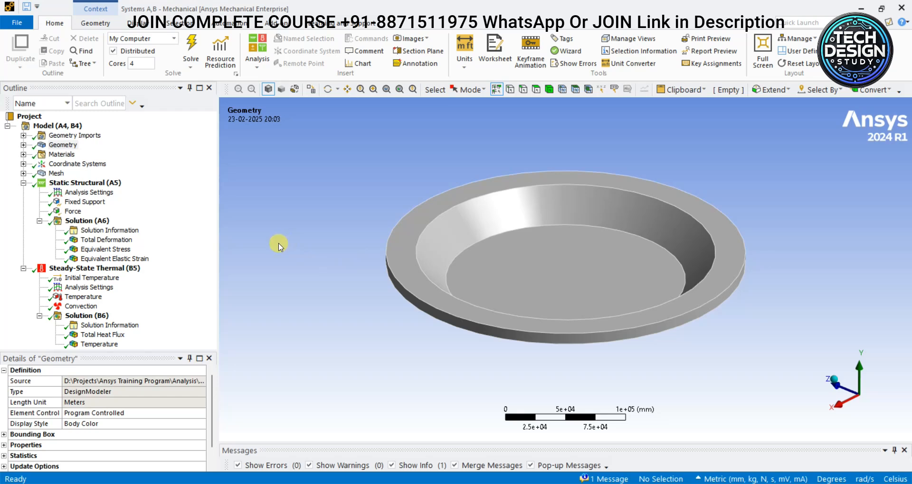
Inspect the die plate geometry, list its solid body, and return to Mechanical after viewing the linked systems in the Workbench project schematic
scroll(778, 234, "down", 1)
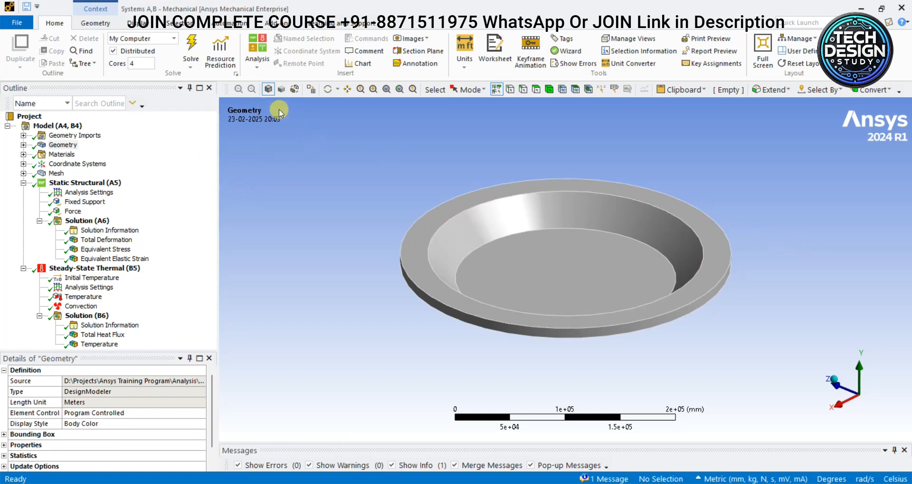
mouse_move(766, 235)
middle_mouse_down()
mouse_move(751, 177)
mouse_move(760, 245)
mouse_move(769, 228)
middle_mouse_up()
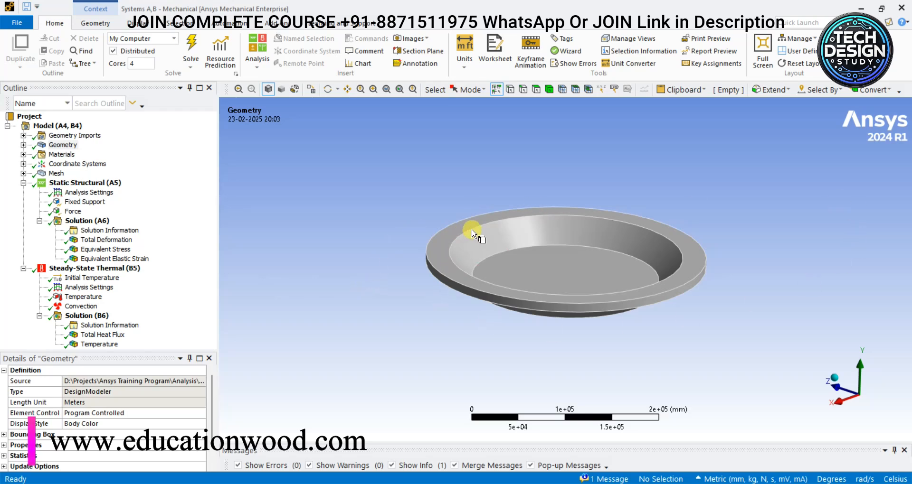
middle_click_drag(397, 201, 382, 208)
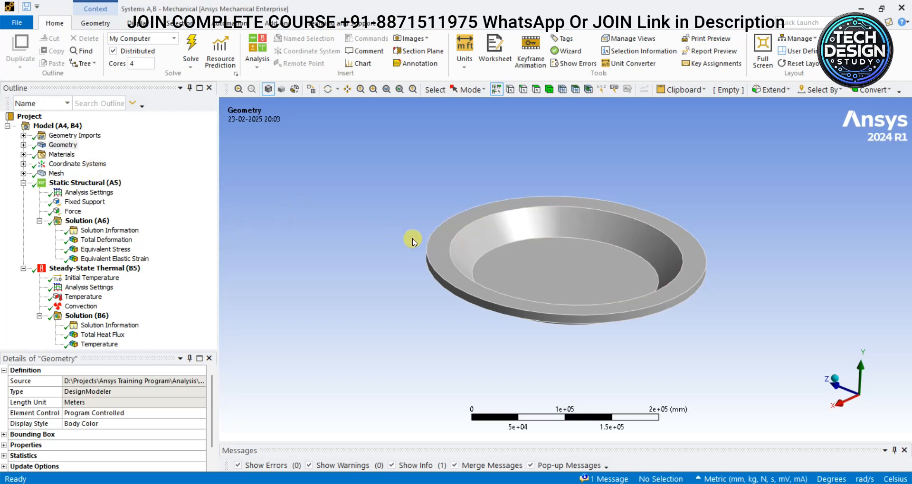
left_click(22, 144)
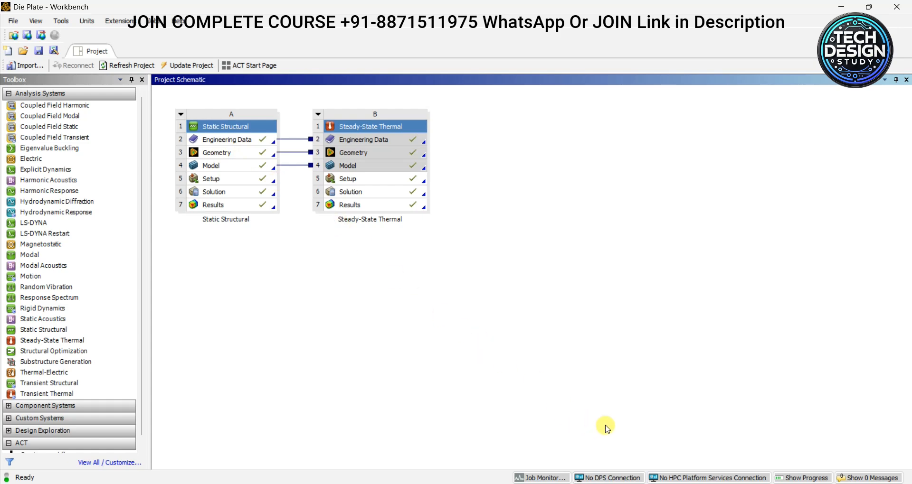
mouse_move(640, 483)
left_click(626, 463)
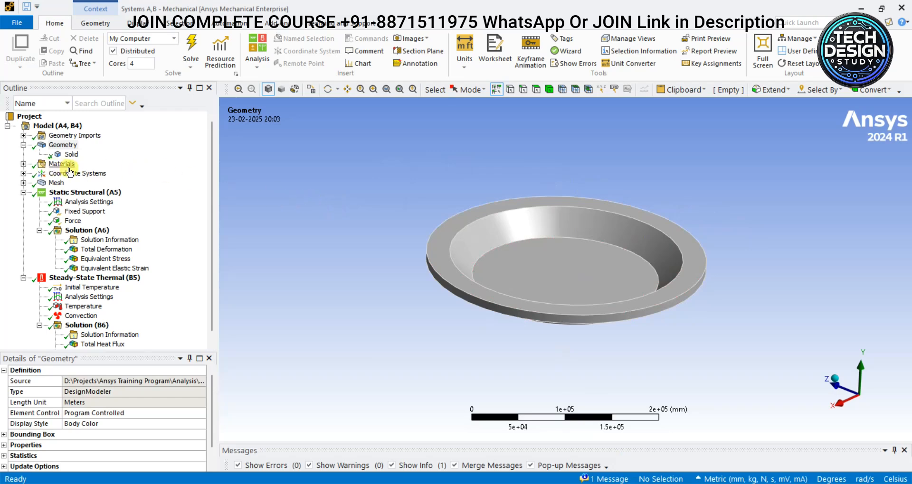
Review the structural and thermal properties of Structural Steel and show the model's list of available materials
left_click(23, 163)
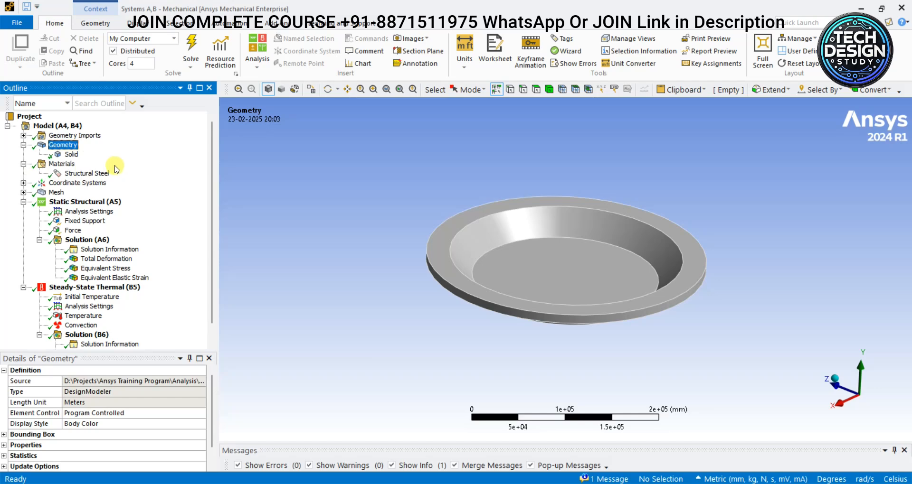
left_click(101, 174)
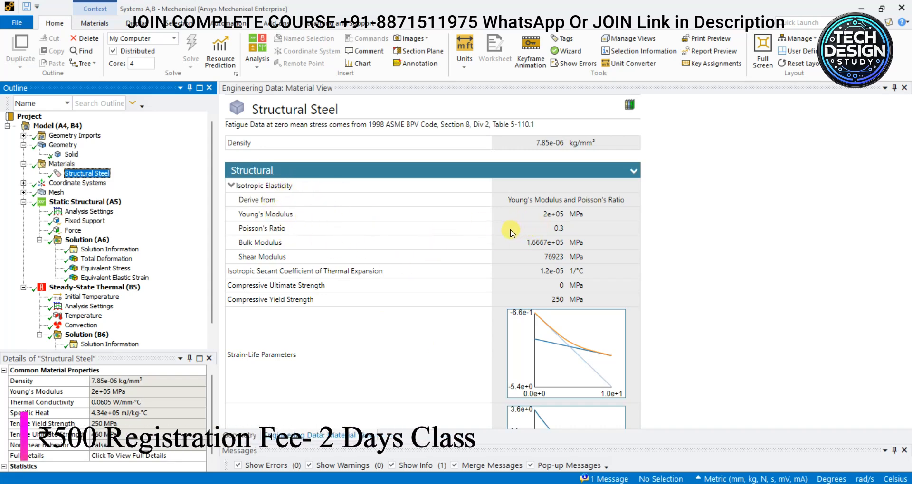
scroll(515, 235, "down", 1)
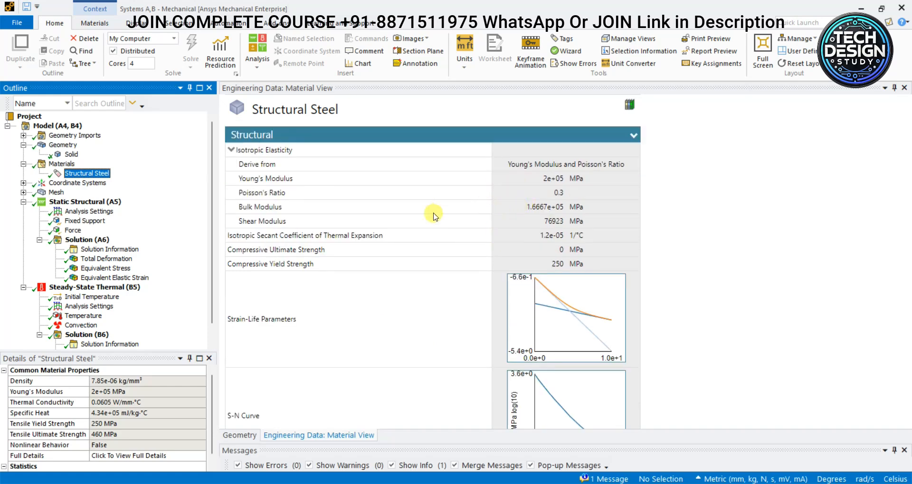
scroll(427, 221, "down", 1)
scroll(422, 255, "down", 2)
scroll(423, 256, "up", 4)
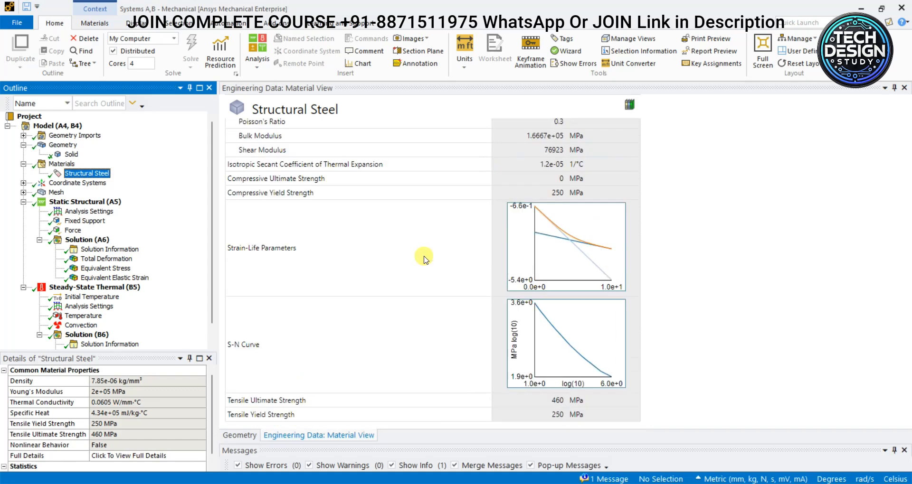
scroll(425, 258, "down", 5)
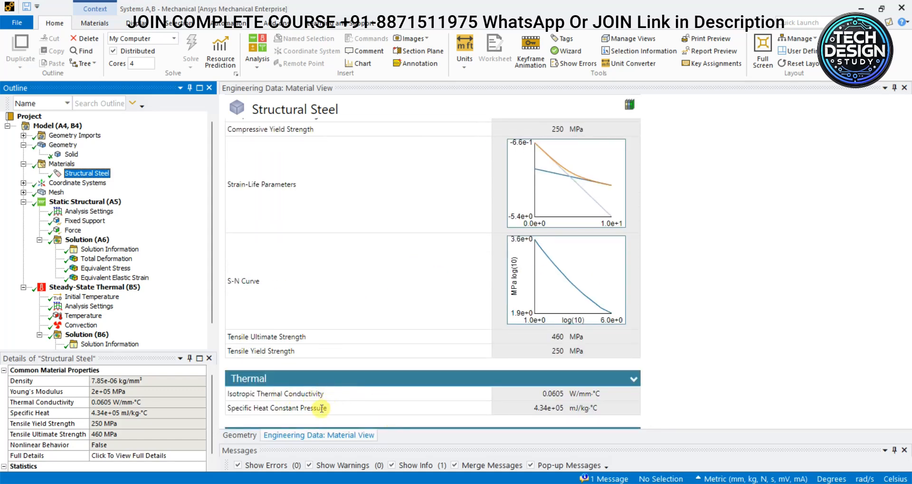
scroll(376, 409, "up", 3)
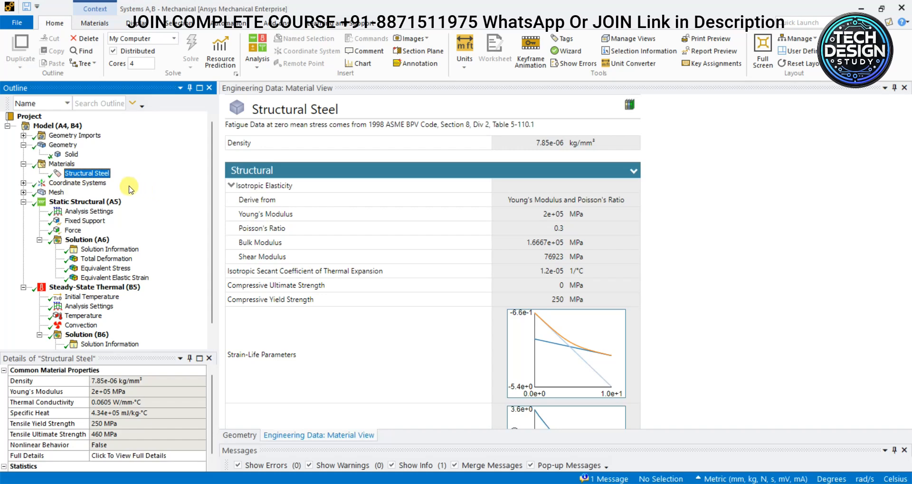
left_click(61, 164)
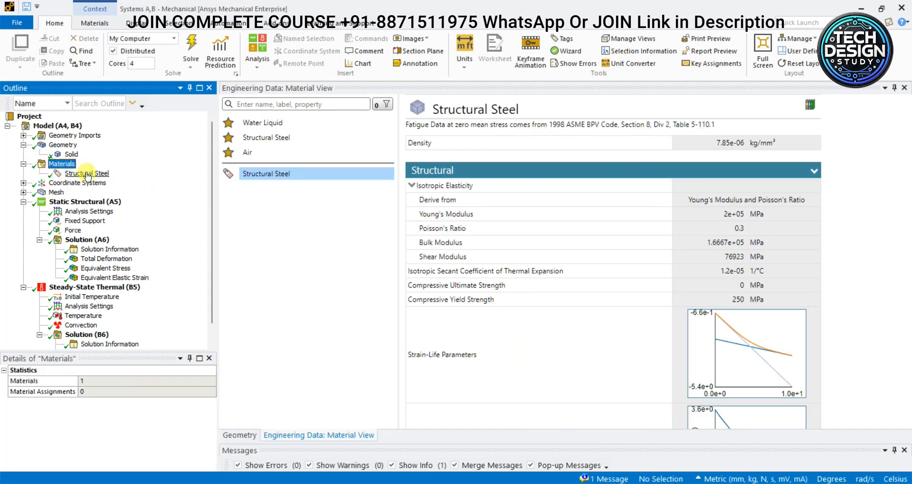
Display the plate's mesh and examine its elements on the rim, sloped wall and base, collapsing the Materials and Geometry branches
left_click(55, 192)
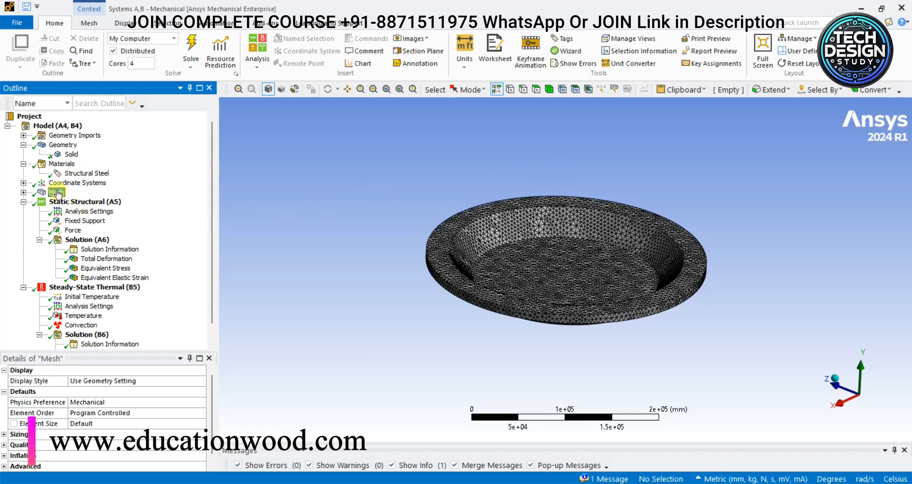
scroll(503, 212, "up", 3)
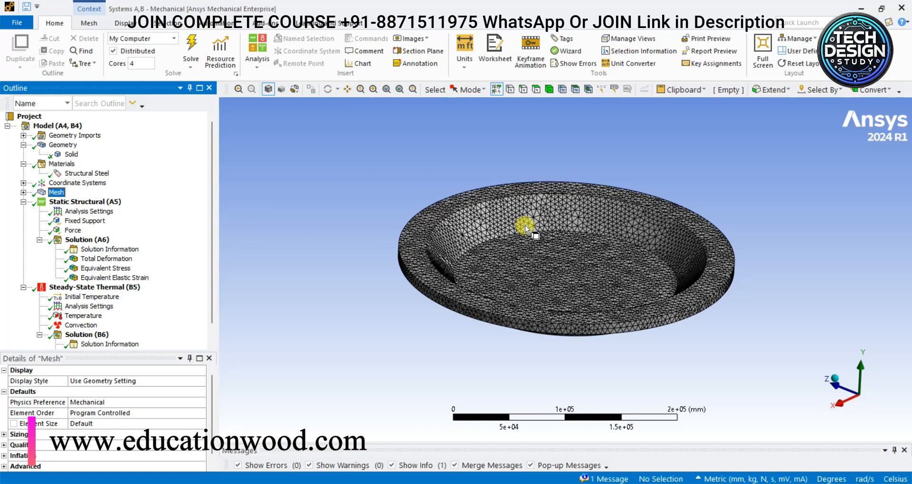
scroll(458, 186, "up", 1)
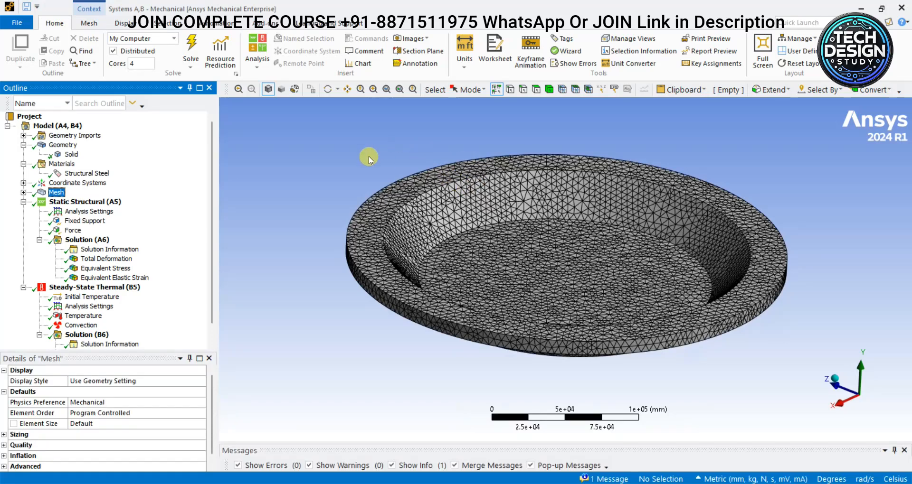
scroll(378, 166, "down", 1)
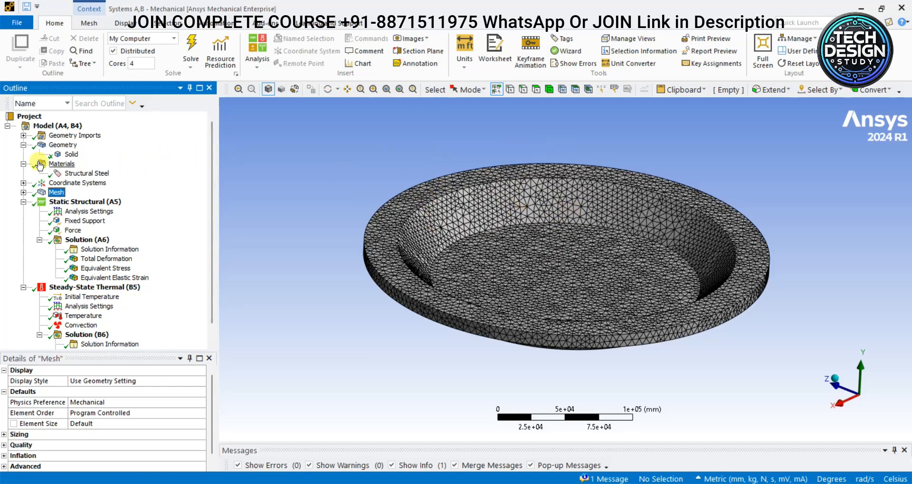
left_click(23, 165)
left_click(24, 145)
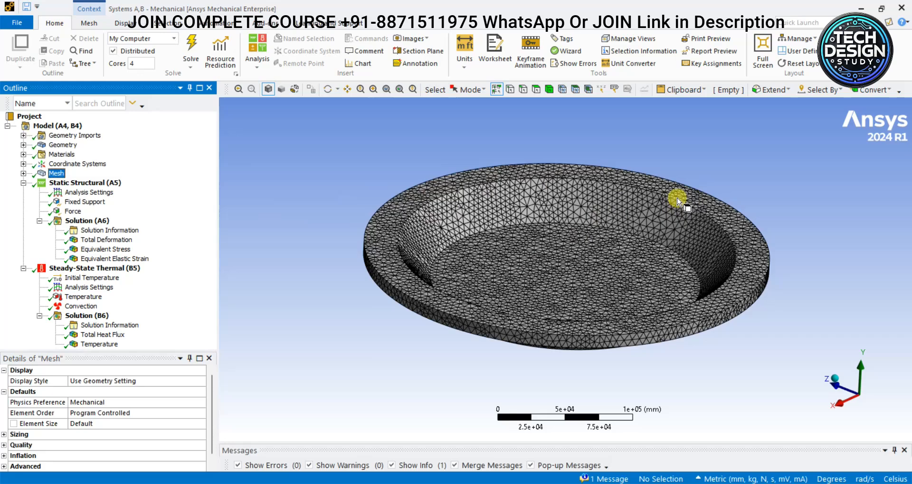
scroll(408, 197, "up", 1)
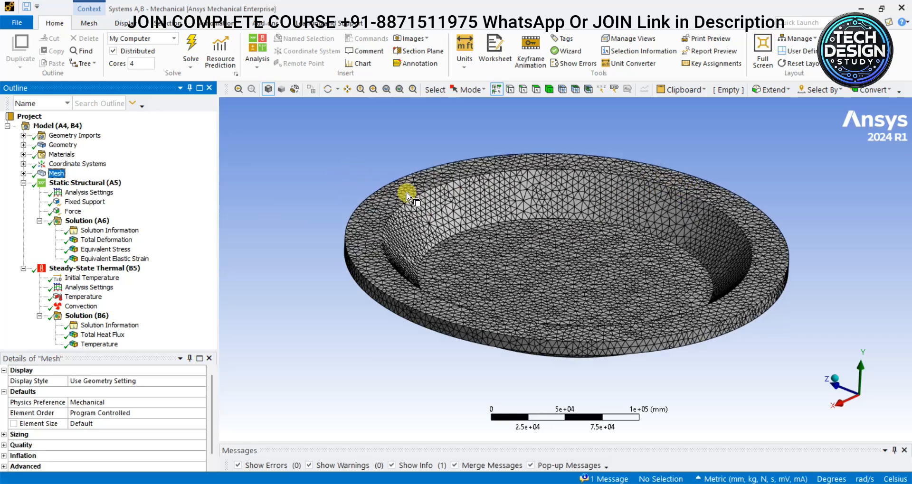
scroll(408, 195, "up", 3)
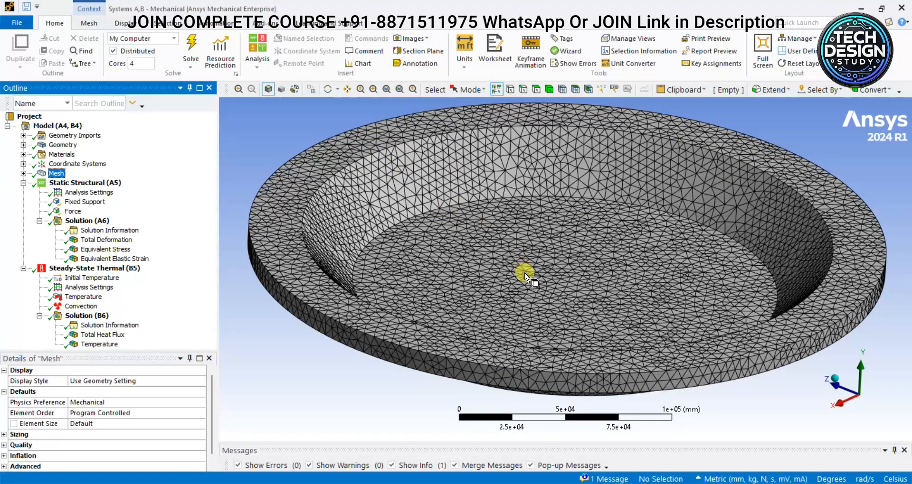
scroll(528, 285, "down", 2)
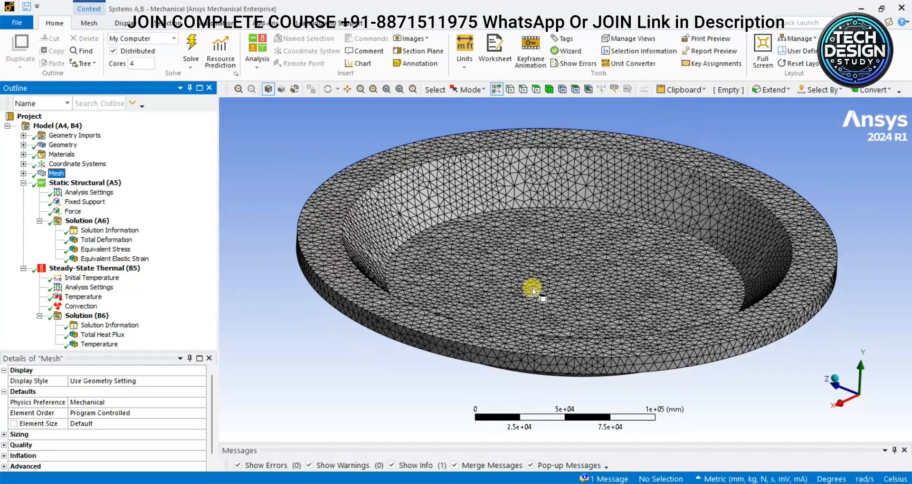
scroll(533, 290, "down", 1)
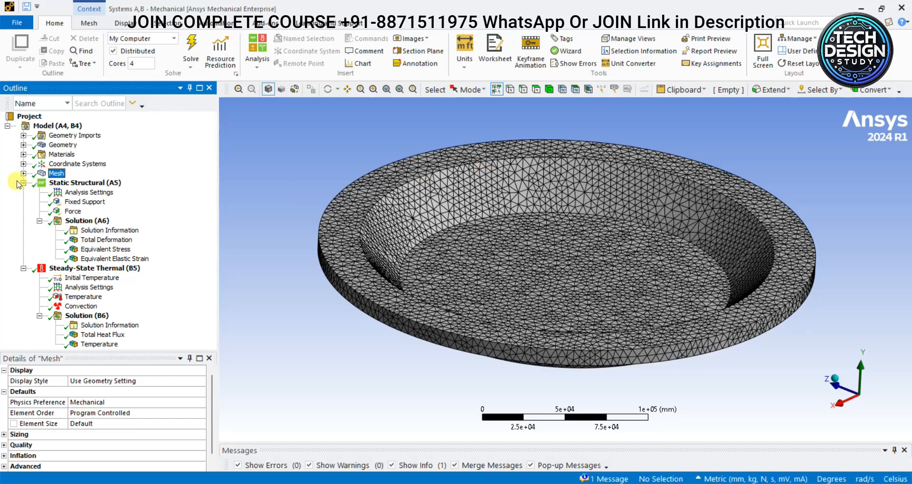
Display all supports and loads of the Static Structural analysis together on the plate
left_click(71, 183)
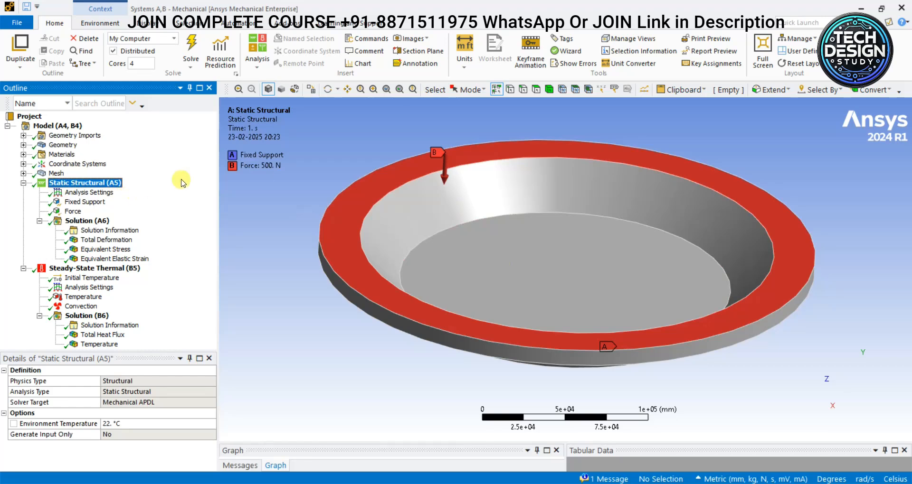
scroll(847, 239, "down", 1)
scroll(847, 239, "down", 1)
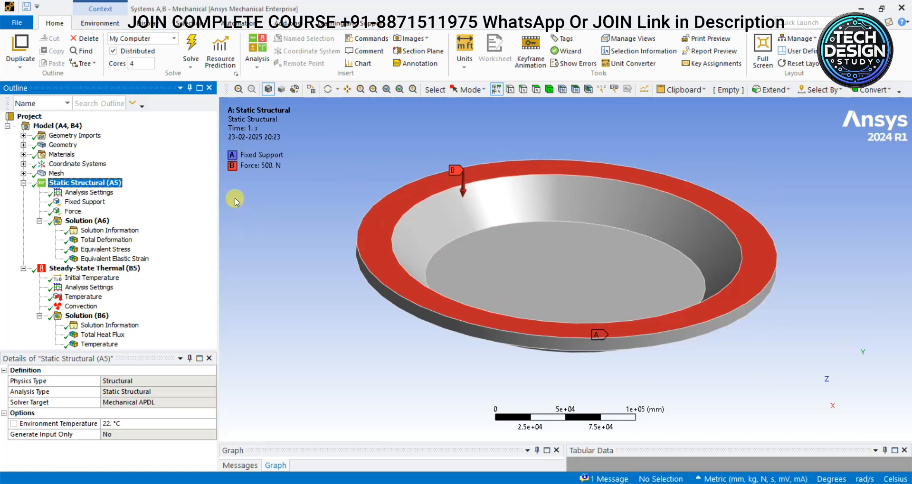
Examine the Fixed Support from below the plate, and view the Force load's face and direction from above
left_click(85, 202)
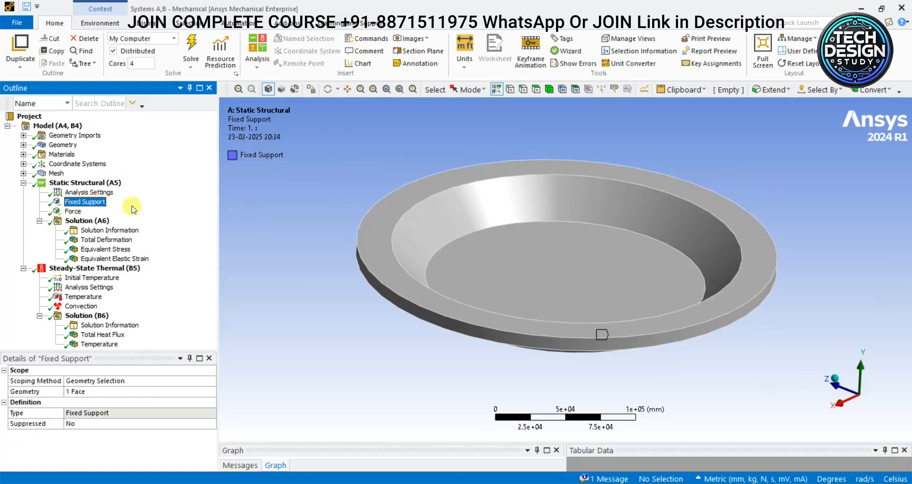
middle_click_drag(352, 261, 352, 193)
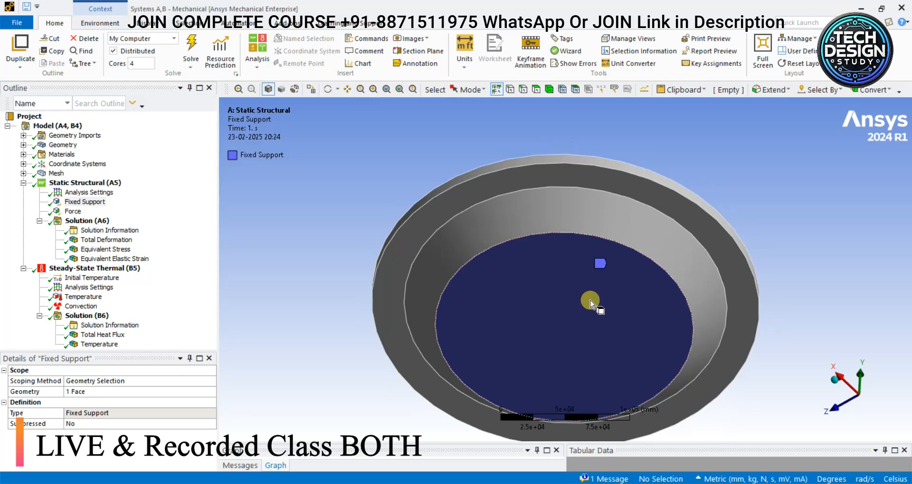
middle_click_drag(597, 297, 588, 289)
middle_click_drag(713, 168, 711, 242)
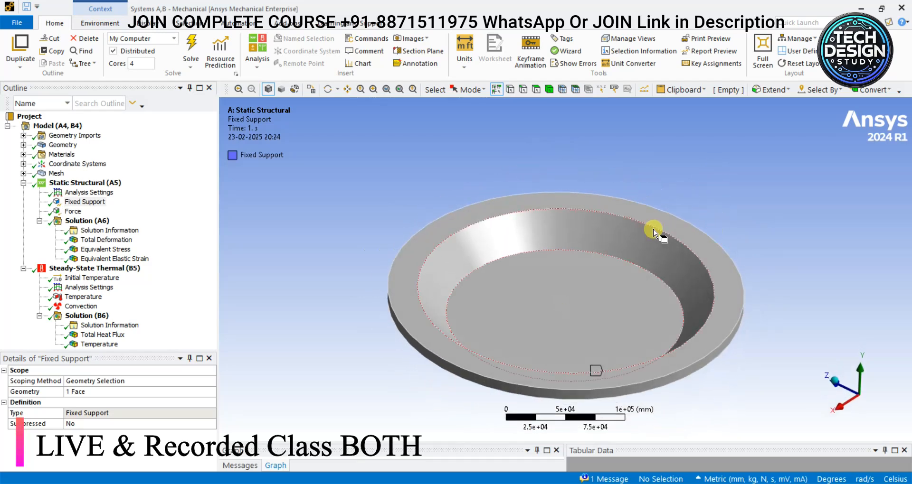
left_click(73, 212)
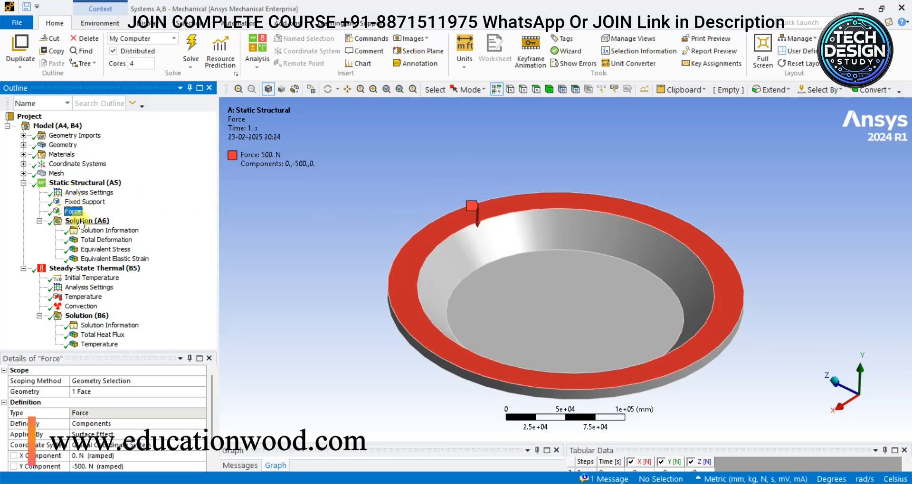
scroll(413, 184, "down", 1)
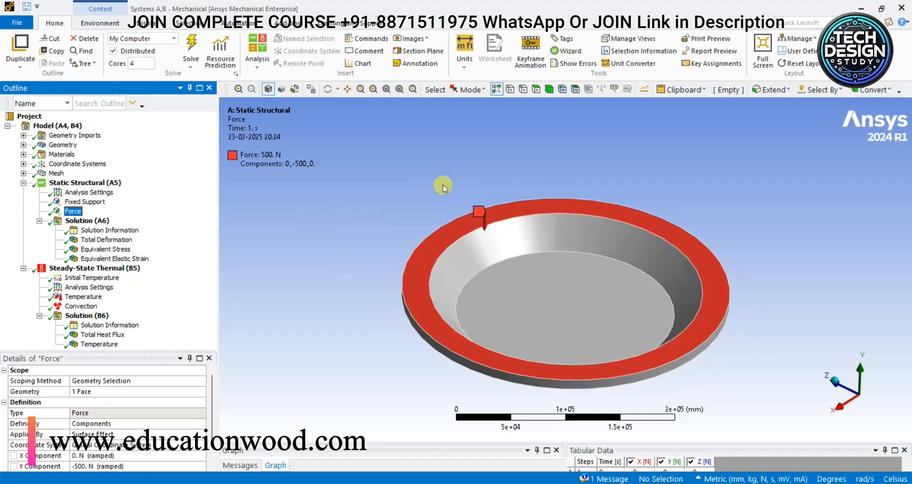
Examine the static Total Deformation contour on the plate from several angles, including the underside, and bring up the result display options
left_click(124, 240)
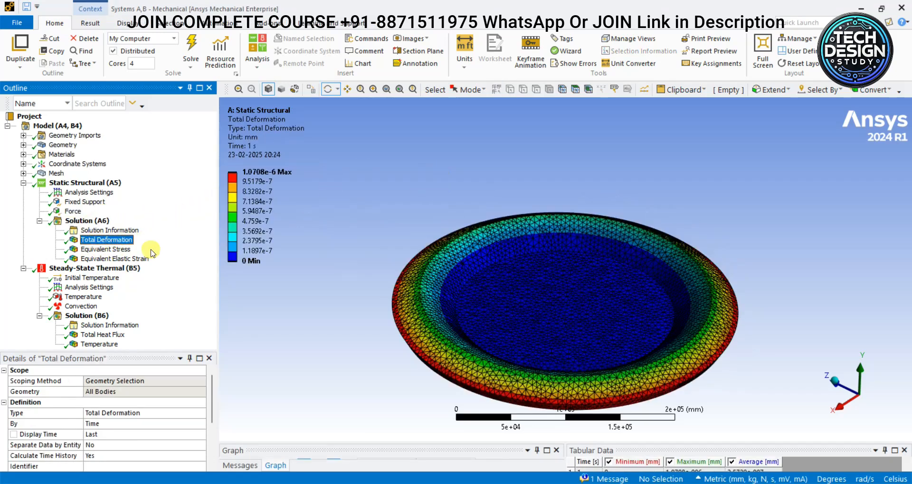
left_click_drag(430, 209, 430, 204)
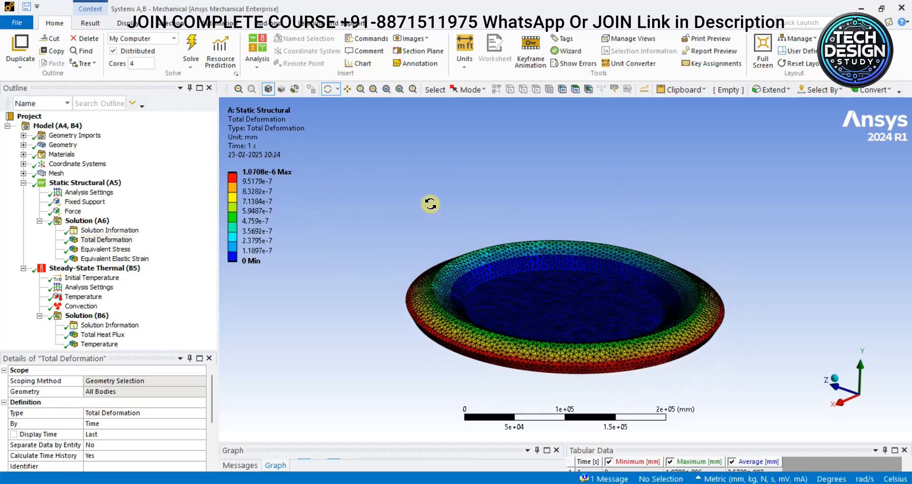
left_click(124, 240)
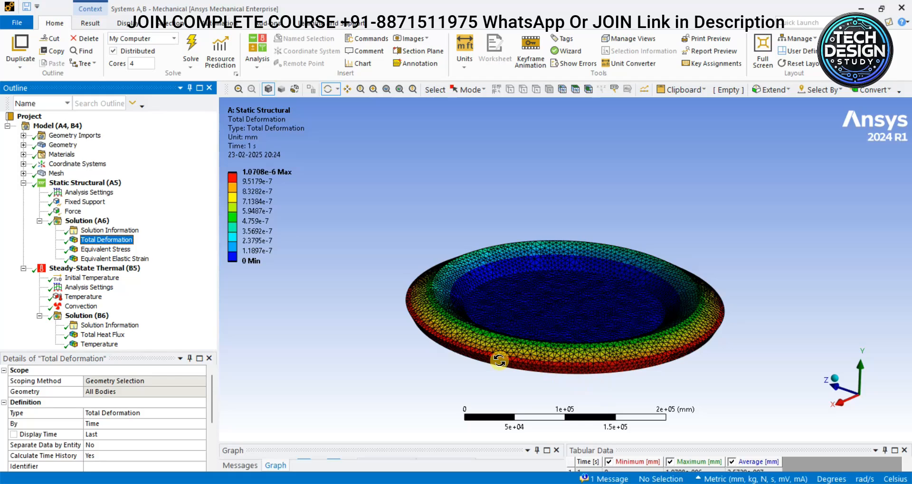
left_click_drag(423, 293, 454, 248)
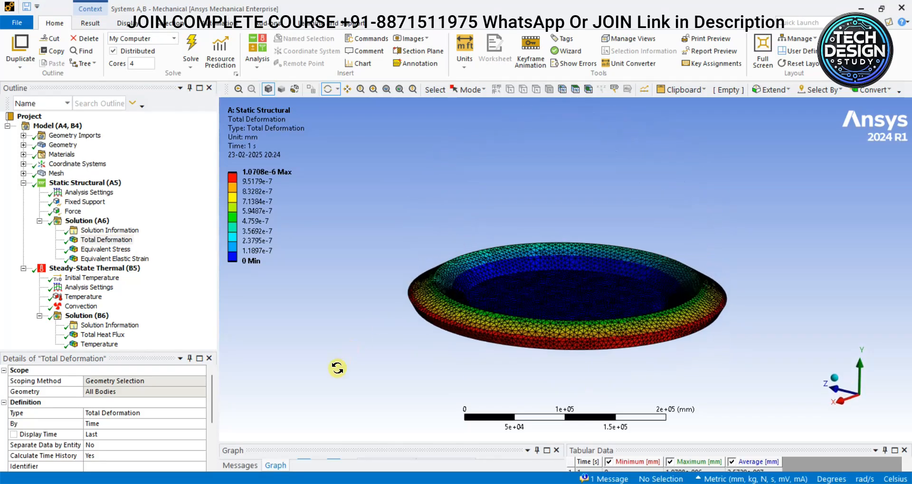
left_click(251, 467)
left_click(275, 469)
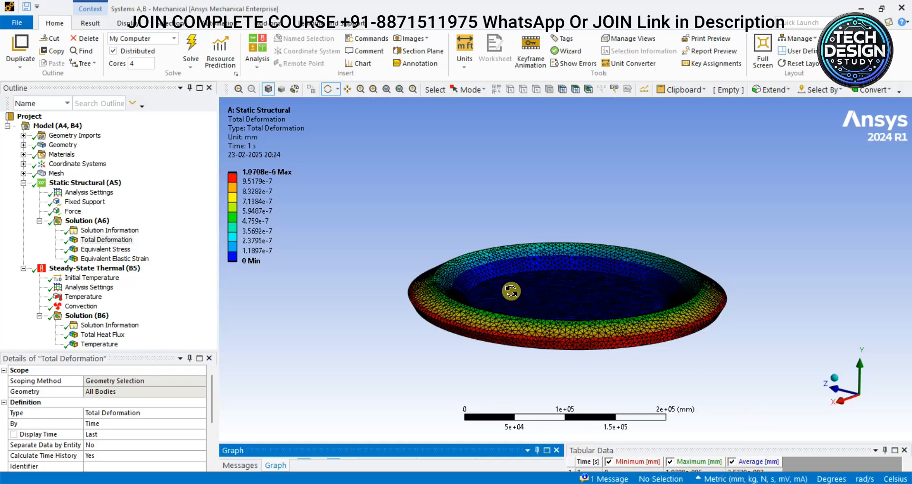
left_click(90, 22)
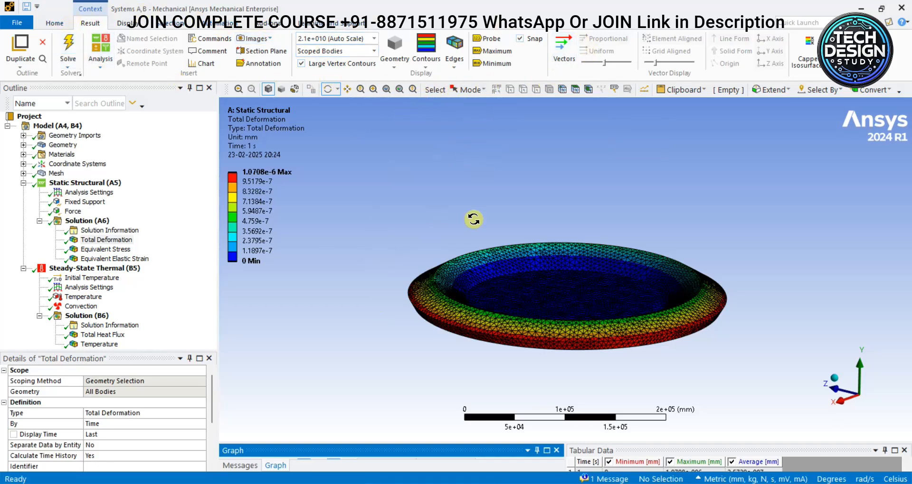
left_click_drag(880, 252, 802, 227)
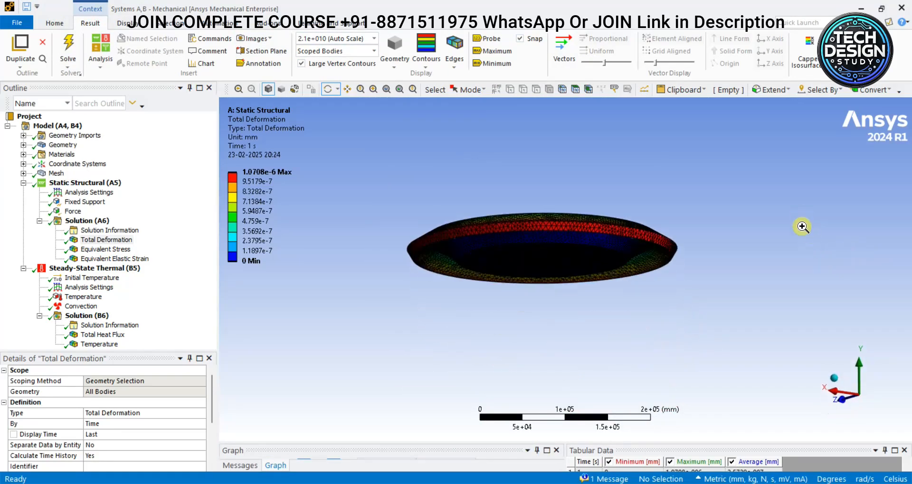
Mark the maximum and minimum locations on the Total Deformation result, examine them from above, and remove both markers
left_click_drag(802, 258, 740, 227)
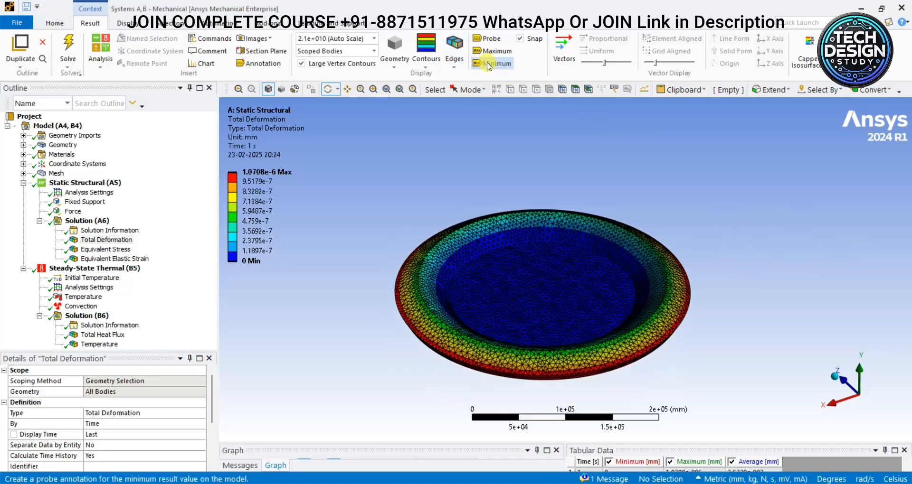
left_click(493, 51)
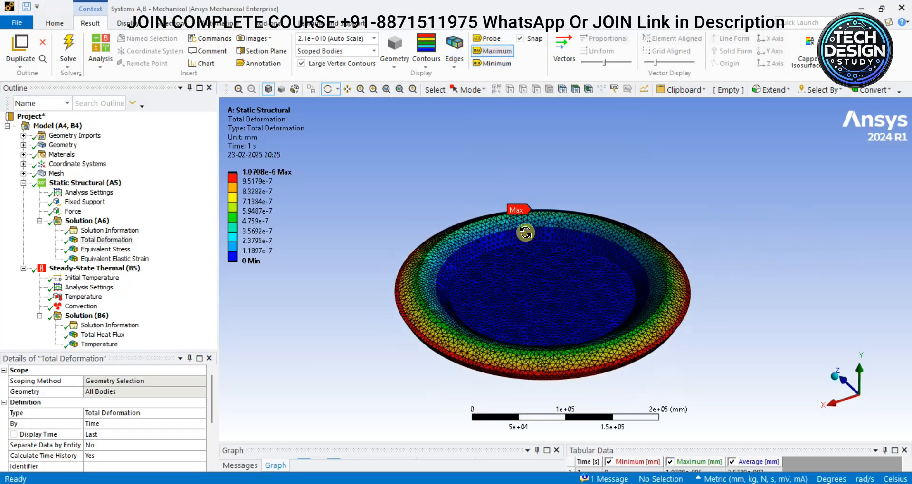
scroll(537, 200, "up", 2)
scroll(538, 200, "up", 2)
scroll(522, 145, "down", 3)
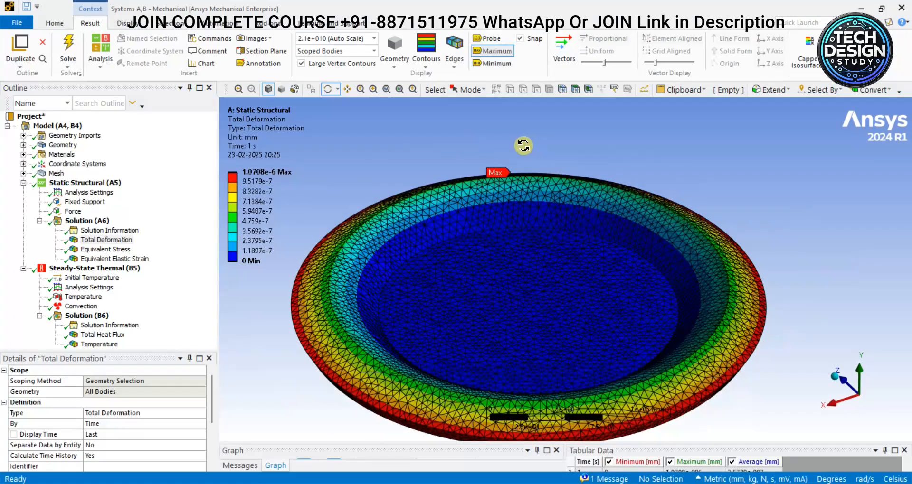
left_click(492, 63)
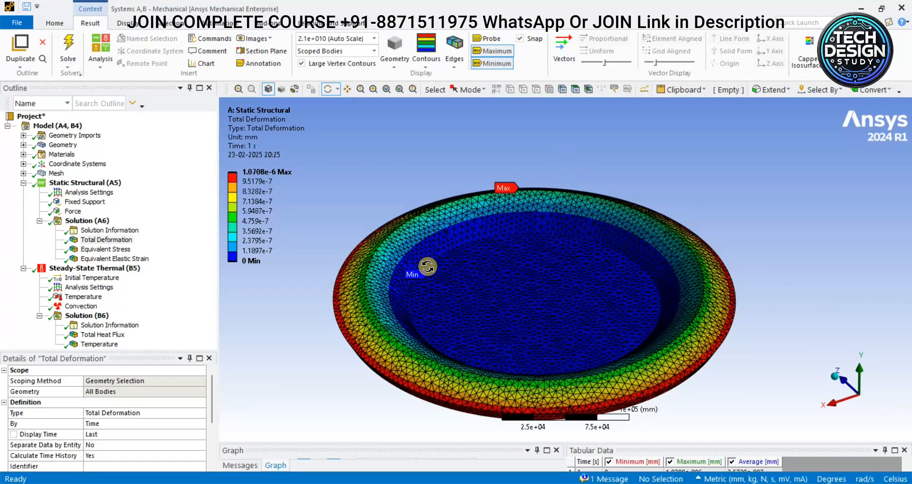
left_click(496, 63)
left_click(494, 51)
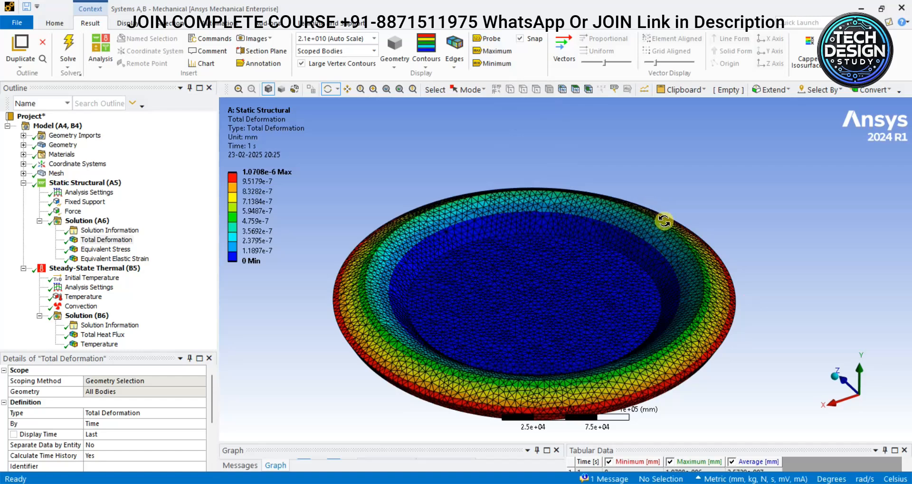
Place a probe annotation on the outer rim of the Total Deformation contour and end probing
left_click(487, 38)
left_click(717, 294)
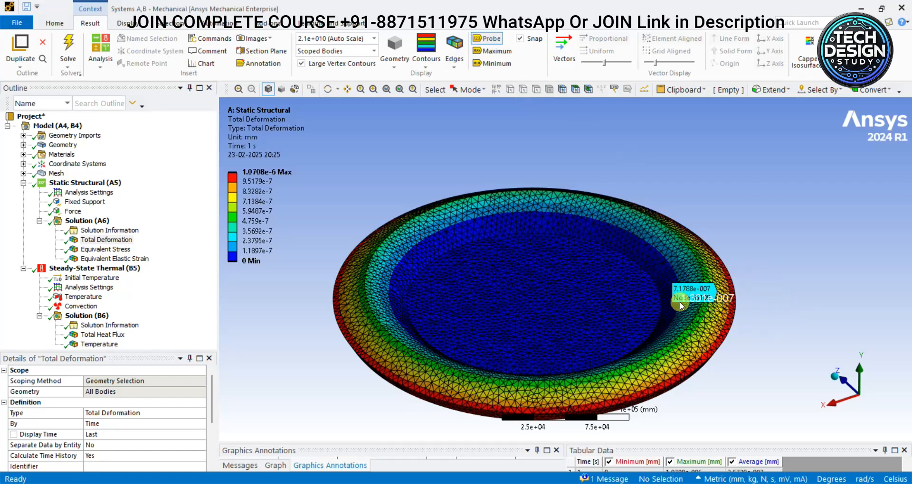
left_click(489, 43)
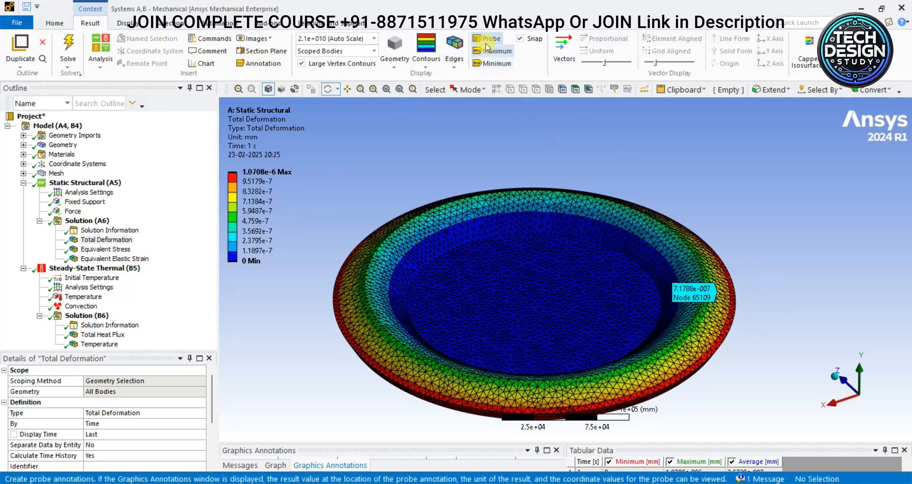
scroll(706, 299, "down", 1)
left_click_drag(707, 299, 704, 290)
Display the result graph in a floating window, play the Total Deformation animation, and pause it
left_click(278, 466)
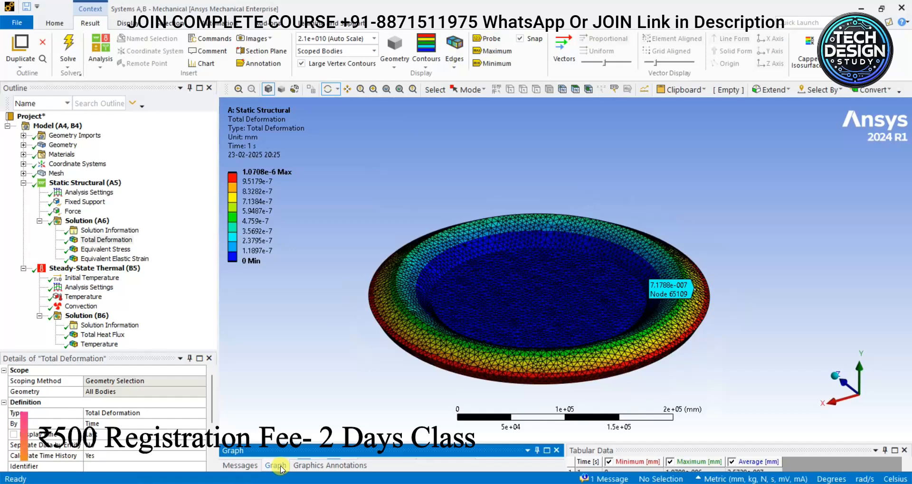
left_click_drag(408, 451, 430, 401)
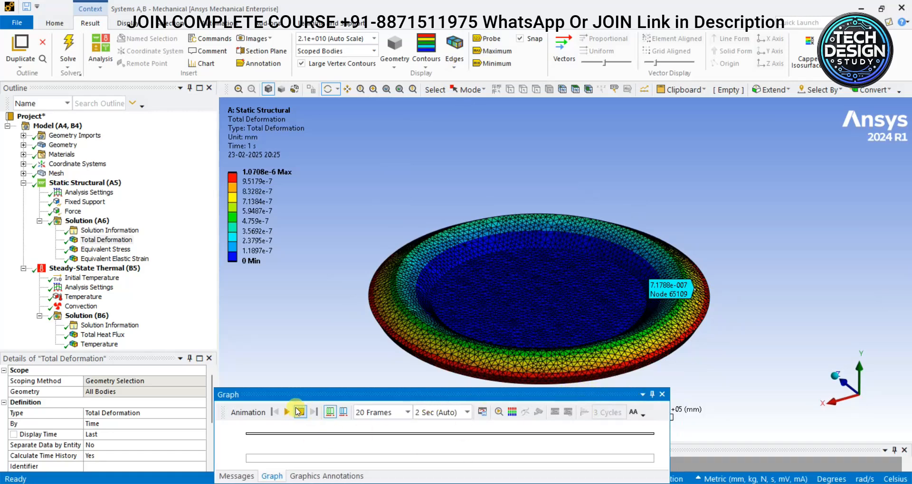
scroll(551, 249, "down", 1)
middle_click_drag(581, 248, 734, 219)
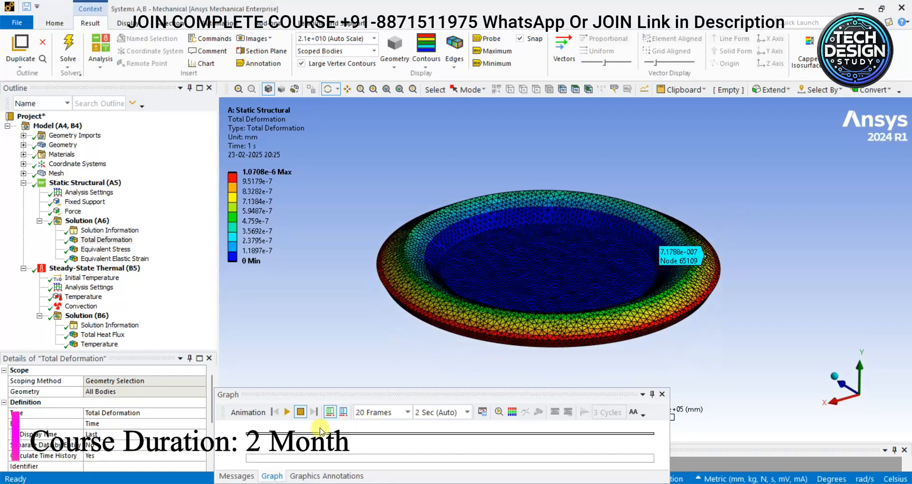
left_click(287, 412)
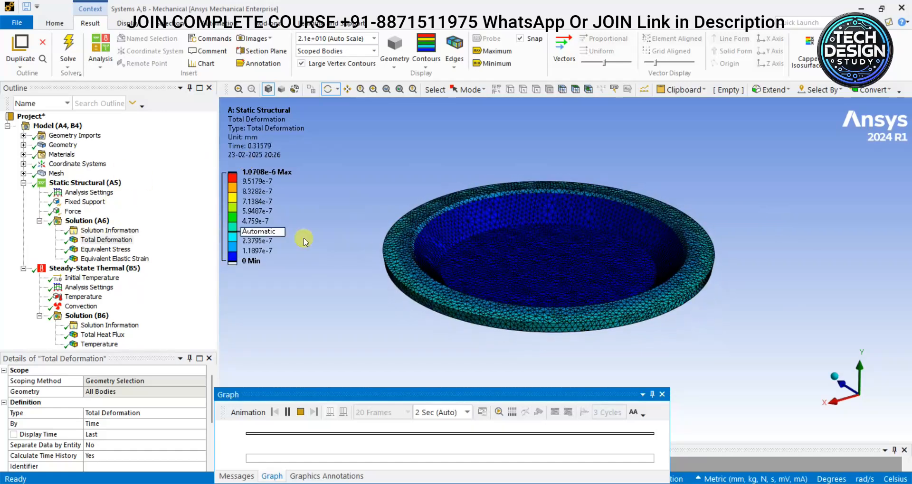
left_click(287, 413)
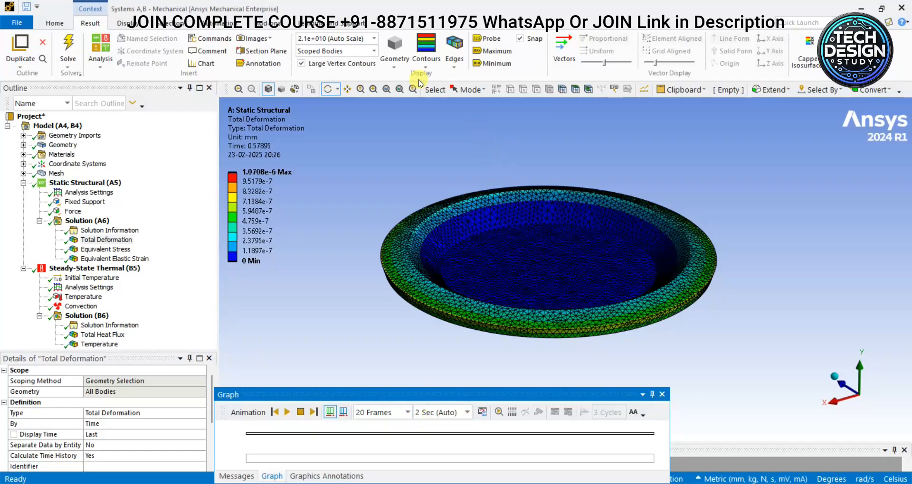
Set the deformation scale to 1.0 (True Scale), replay and pause the animation, and dock the graph window again
left_click(375, 38)
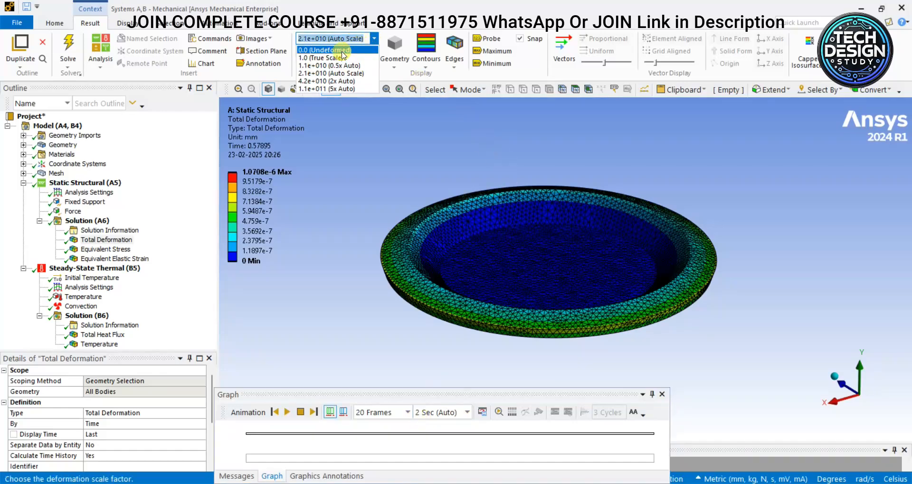
left_click(320, 58)
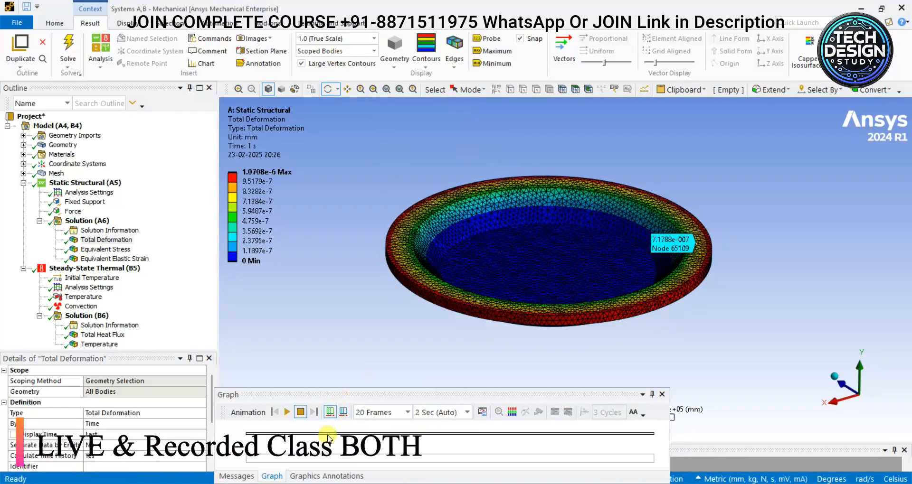
left_click(287, 412)
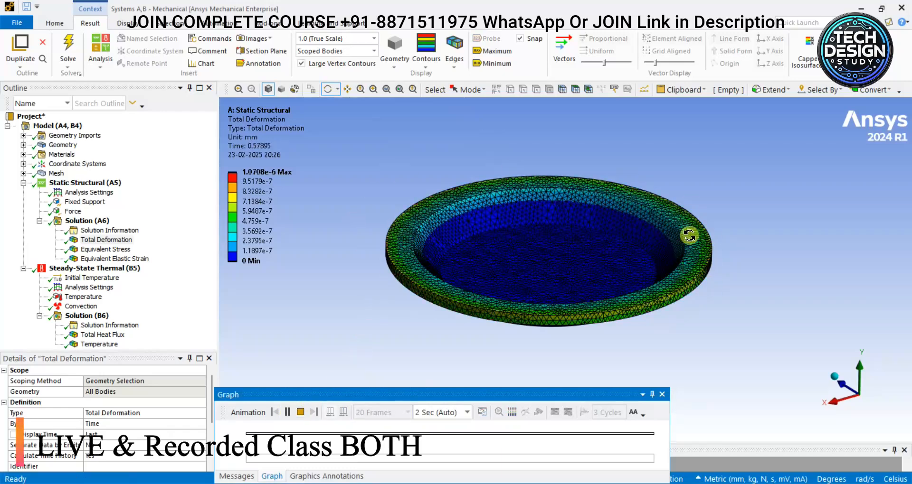
left_click(285, 412)
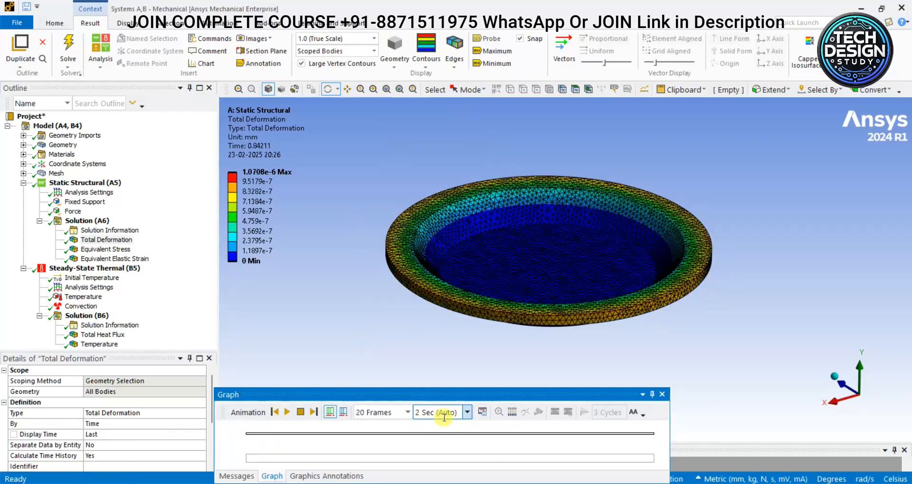
mouse_move(428, 397)
left_mouse_down()
mouse_move(570, 428)
mouse_move(569, 443)
mouse_move(481, 431)
left_mouse_up()
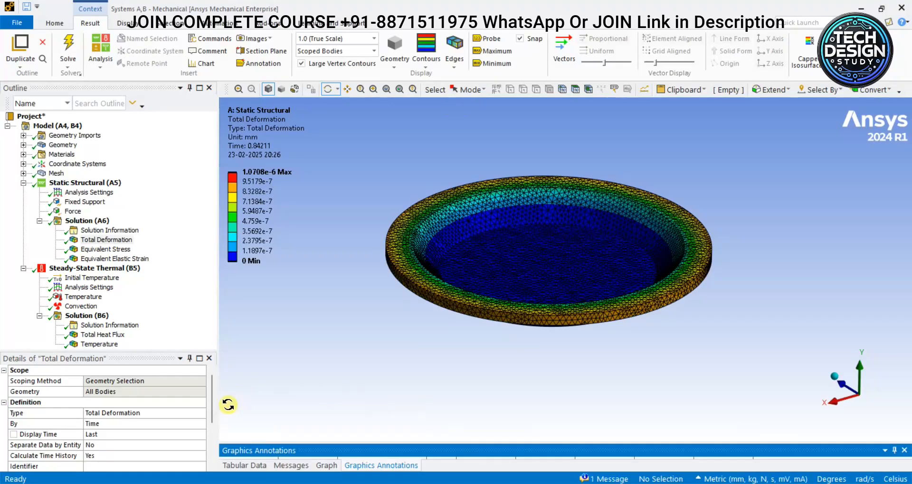
Examine the Equivalent Stress contour with its legend and the Equivalent Elastic Strain contour of the static analysis
left_click(105, 249)
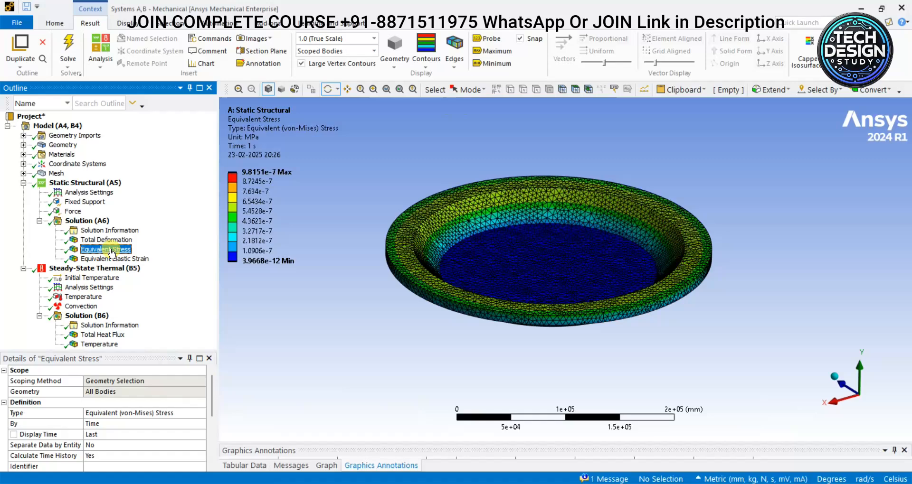
left_click(266, 173)
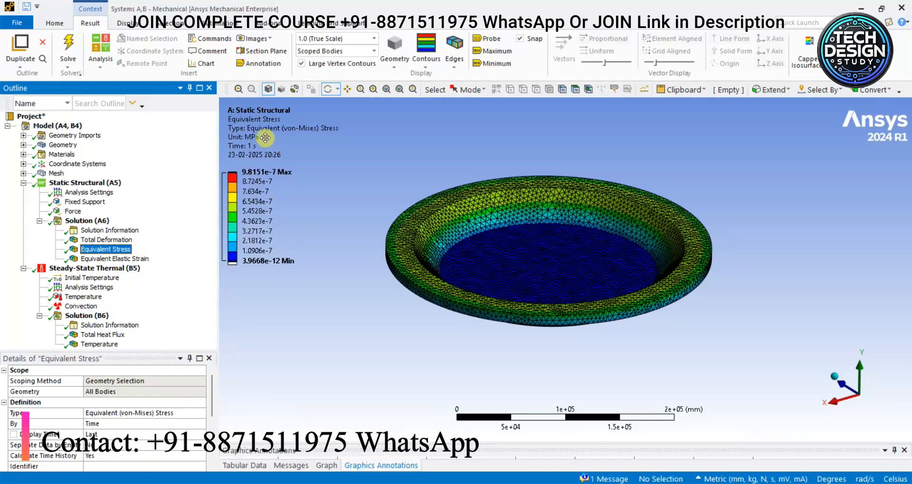
left_click(136, 260)
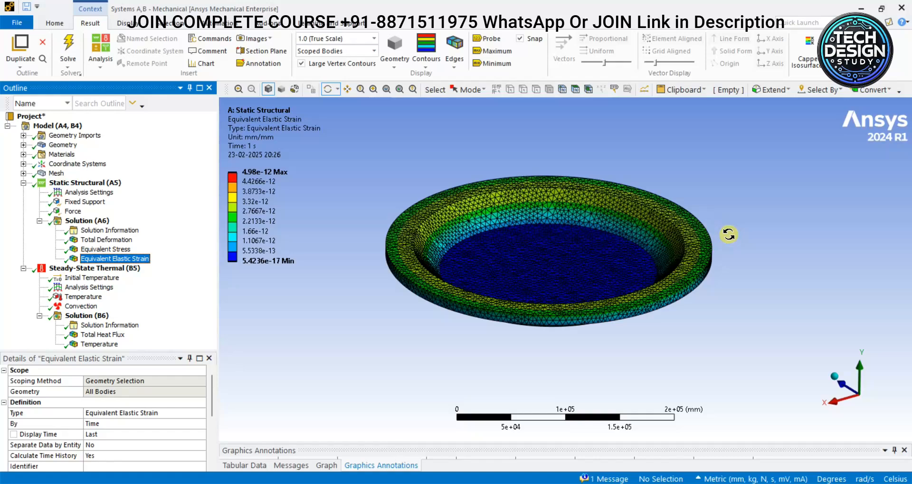
Review the Steady-State Thermal boundary conditions, checking the Temperature faces on top and the Convection faces on the underside
left_click(107, 269)
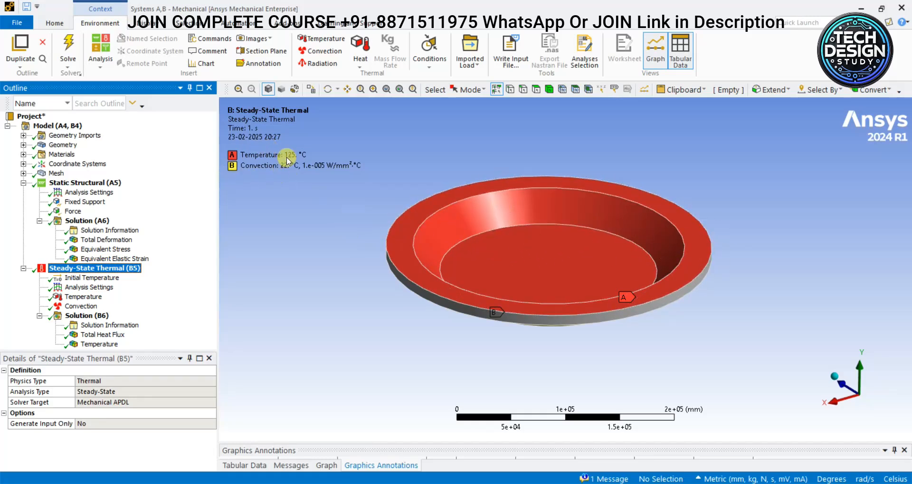
left_click(83, 297)
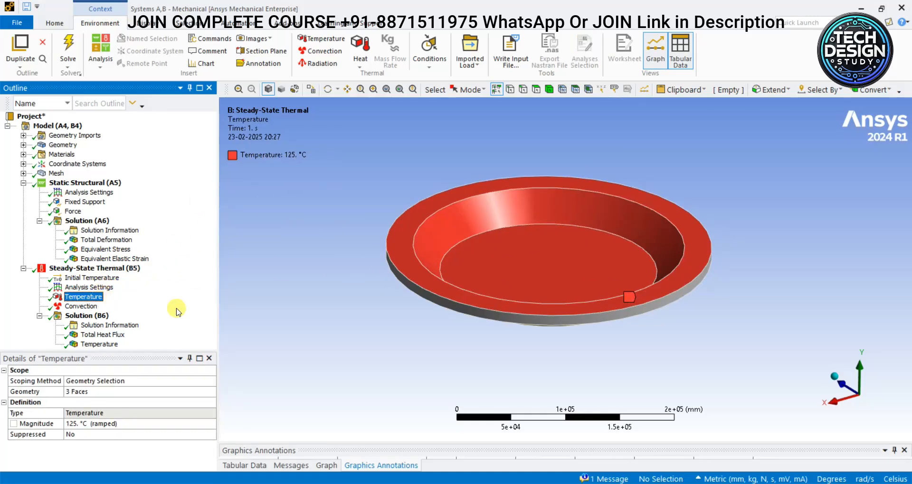
left_click(81, 307)
middle_click_drag(317, 303, 350, 257)
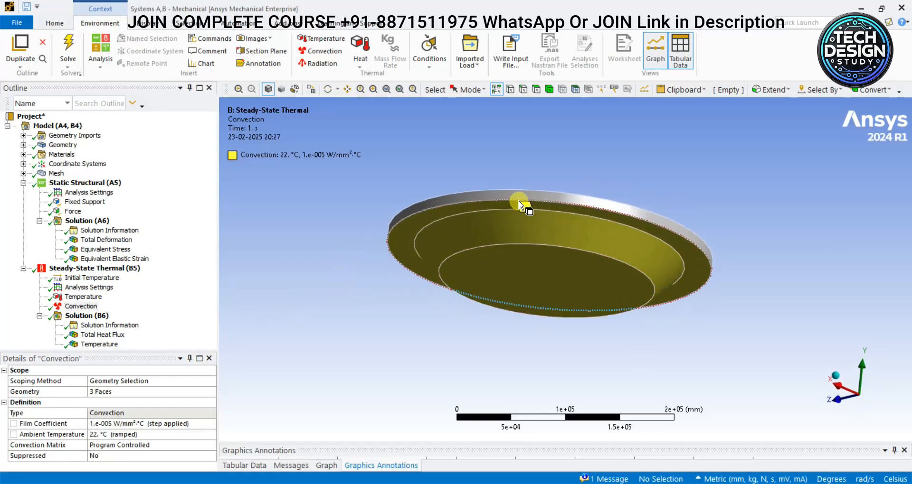
middle_click_drag(727, 118, 711, 192)
mouse_move(739, 238)
middle_mouse_down()
mouse_move(745, 204)
mouse_move(749, 238)
middle_mouse_up()
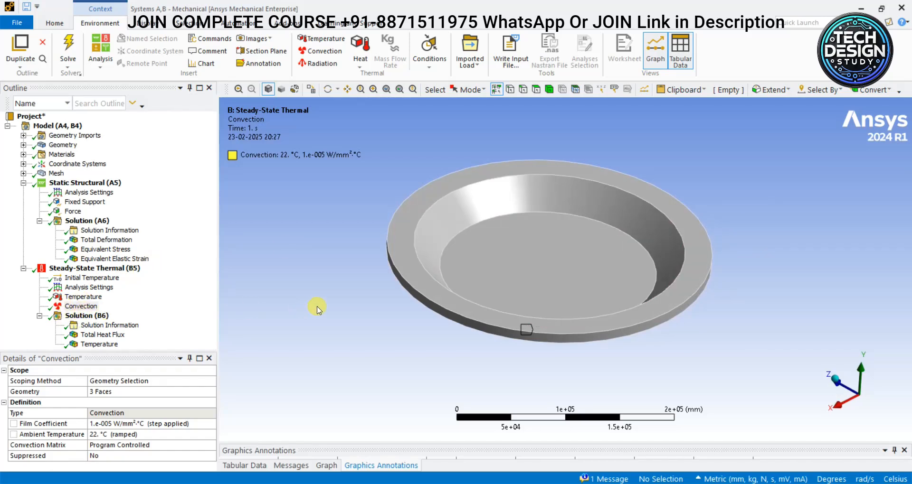
scroll(564, 321, "down", 1)
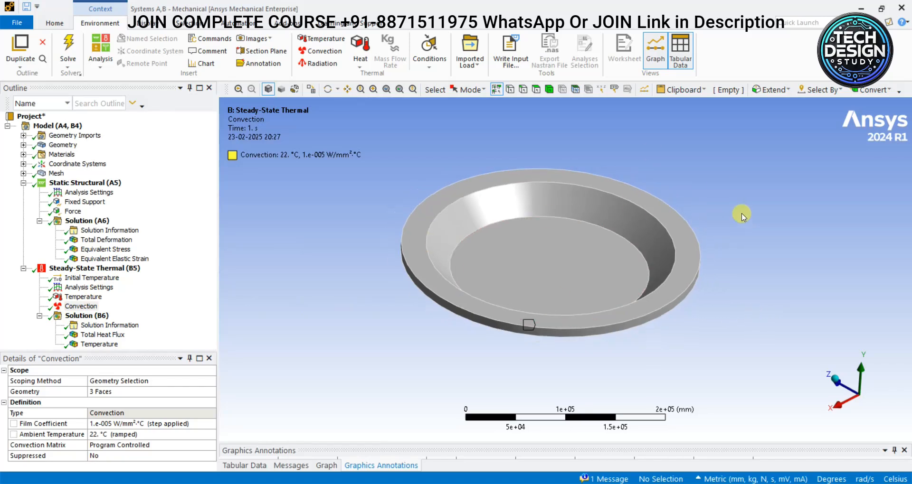
middle_click_drag(743, 223, 729, 218)
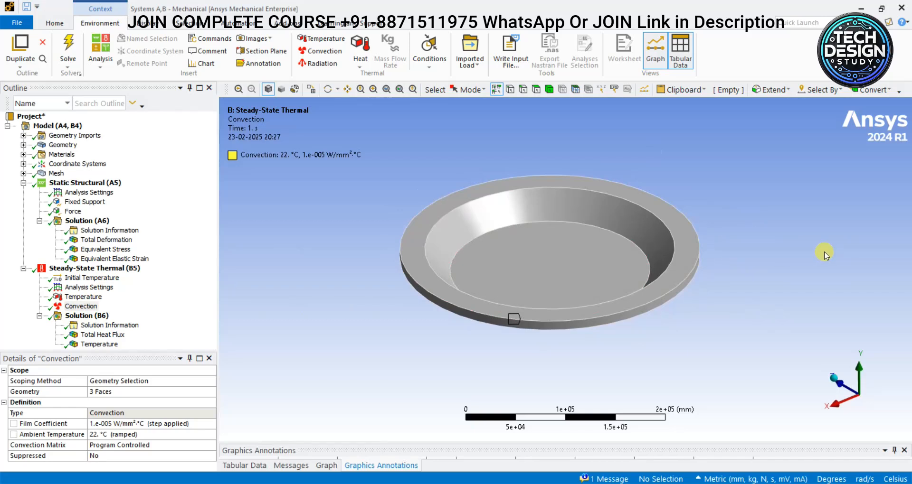
Look through the load types that can be inserted into the Steady-State Thermal analysis without adding any
right_click(107, 271)
mouse_move(190, 274)
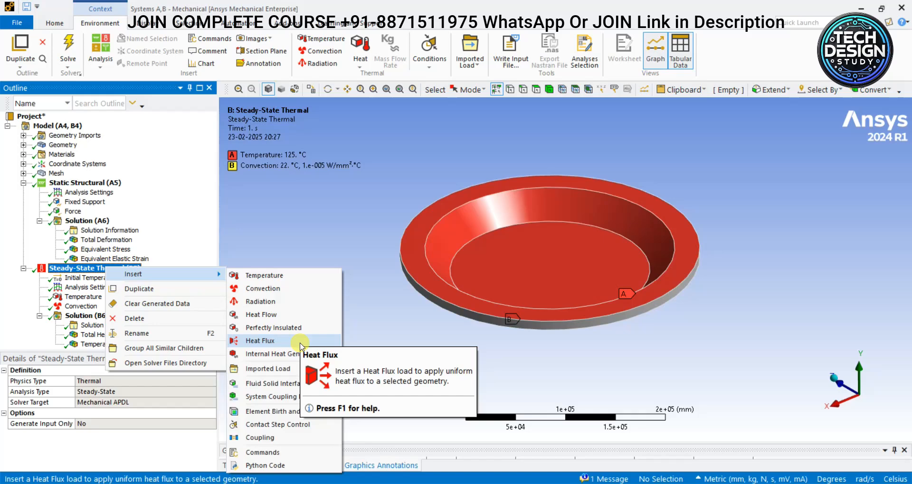
left_click(360, 237)
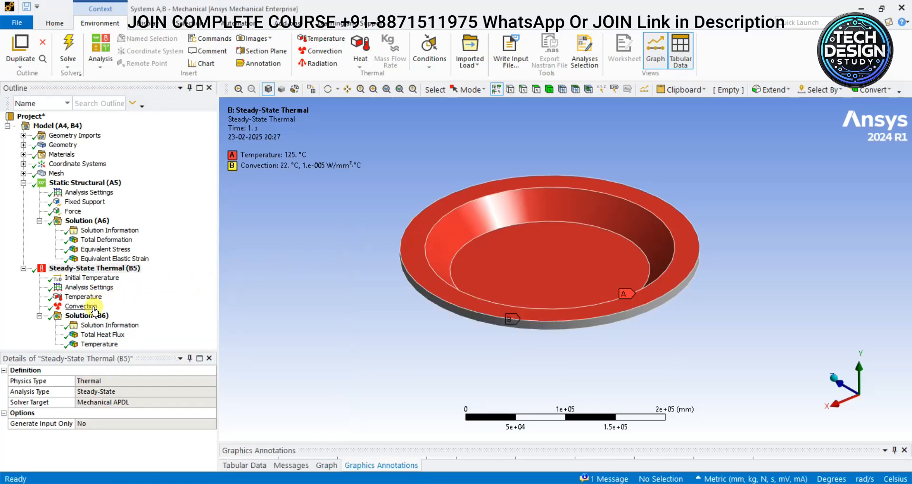
Examine the thermal solution's Total Heat Flux contour and its Temperature contour on the plate's upper side
left_click(108, 336)
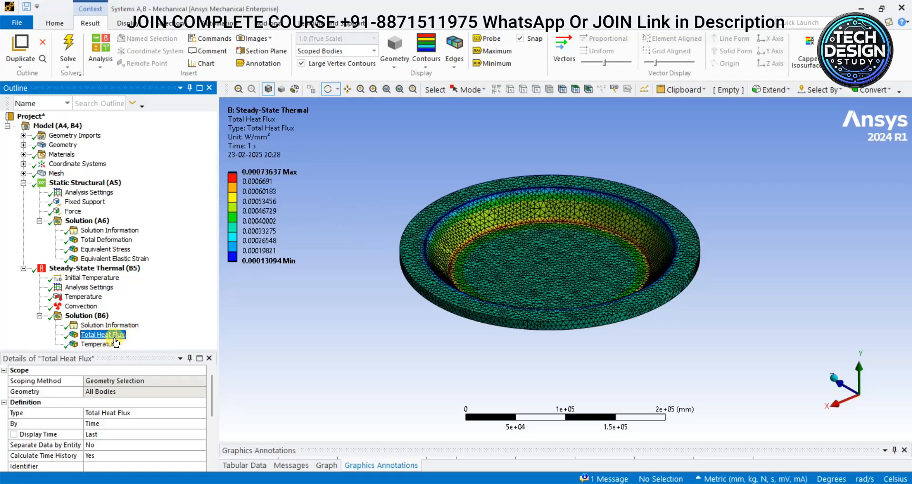
left_click(112, 344)
mouse_move(344, 318)
left_mouse_down()
mouse_move(350, 312)
mouse_move(340, 312)
mouse_move(341, 322)
left_mouse_up()
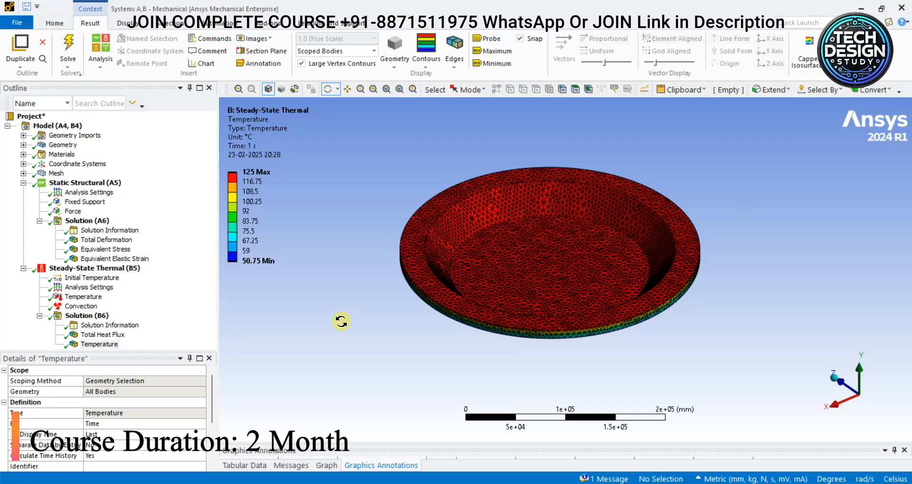
Recheck the Convection boundary condition and compare the Temperature result on the plate's underside and upper side
left_click(80, 306)
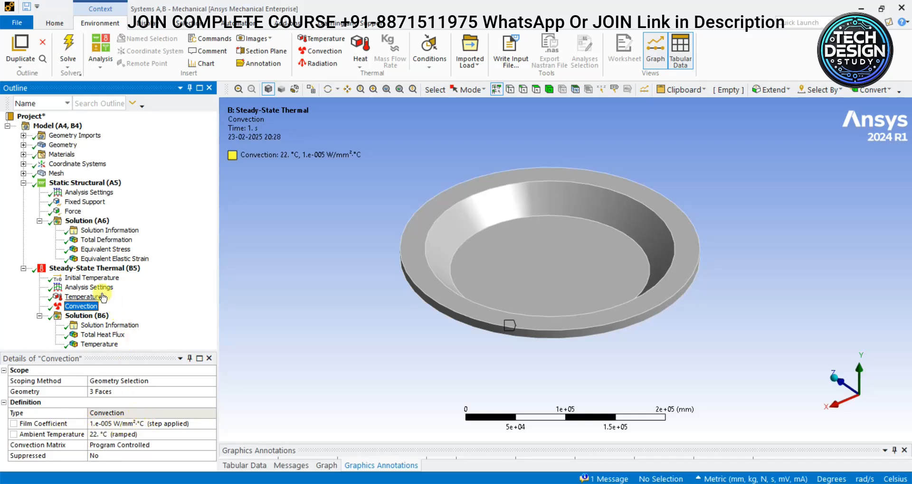
left_click(105, 345)
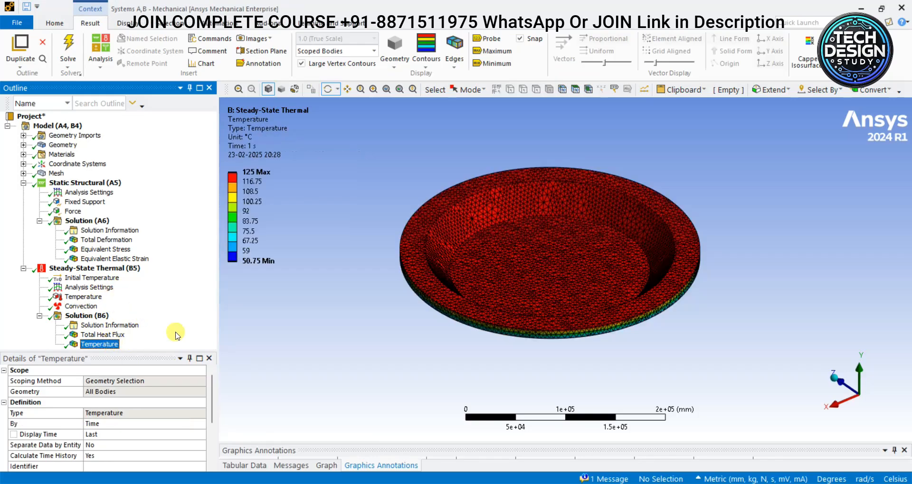
left_click_drag(354, 342, 368, 245)
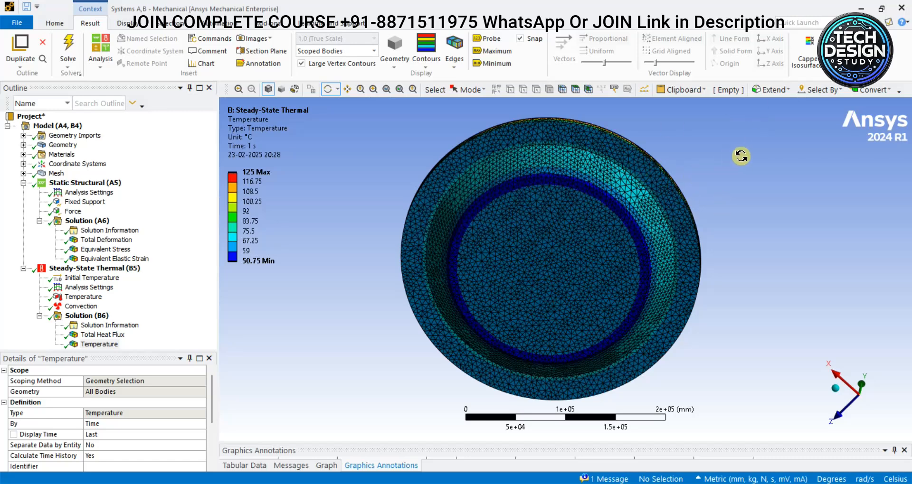
left_click_drag(741, 157, 721, 253)
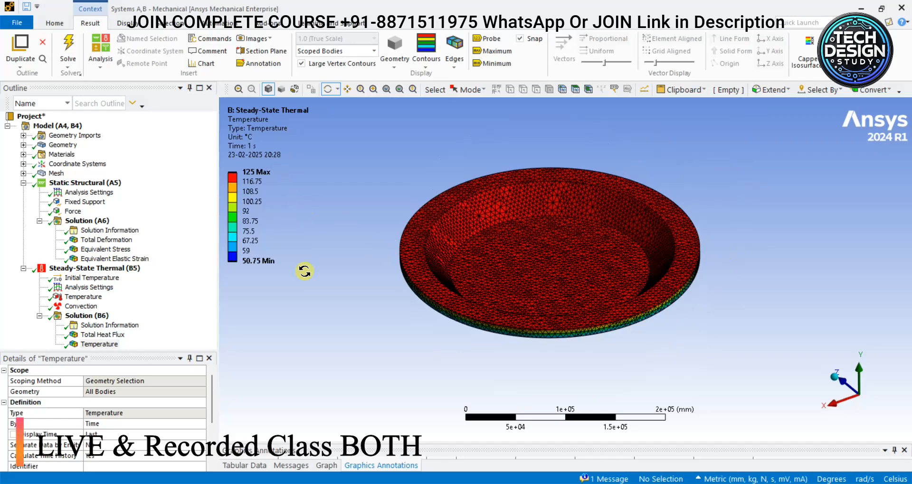
Show the Graphics Annotations table in a floating window to read the probe's entry
left_click(327, 466)
left_click(359, 466)
double_click(325, 451)
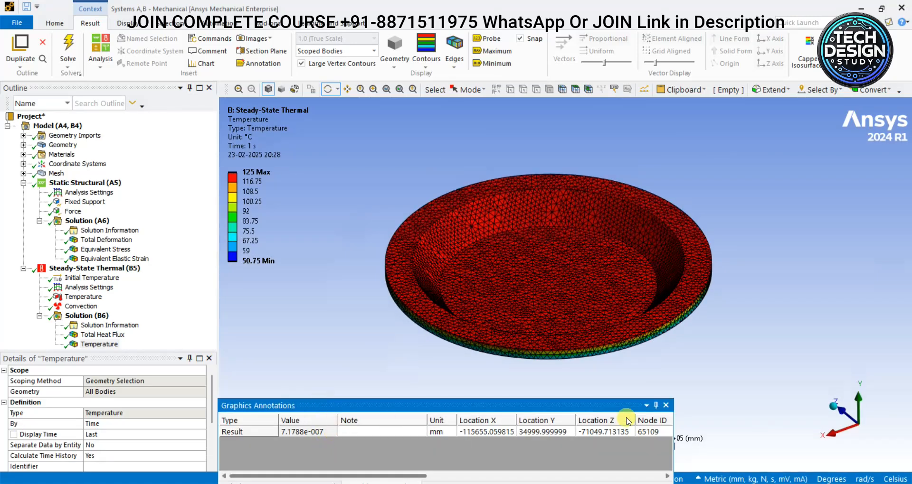
Switch from the Graphics Annotations table to the Graph and play the Temperature result's animation over 20 frames, pausing it partway
left_click(646, 406)
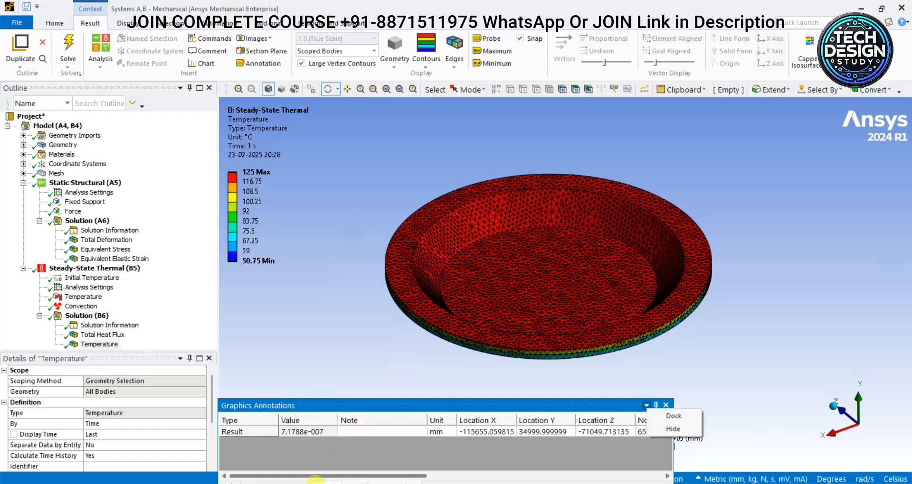
left_click(642, 430)
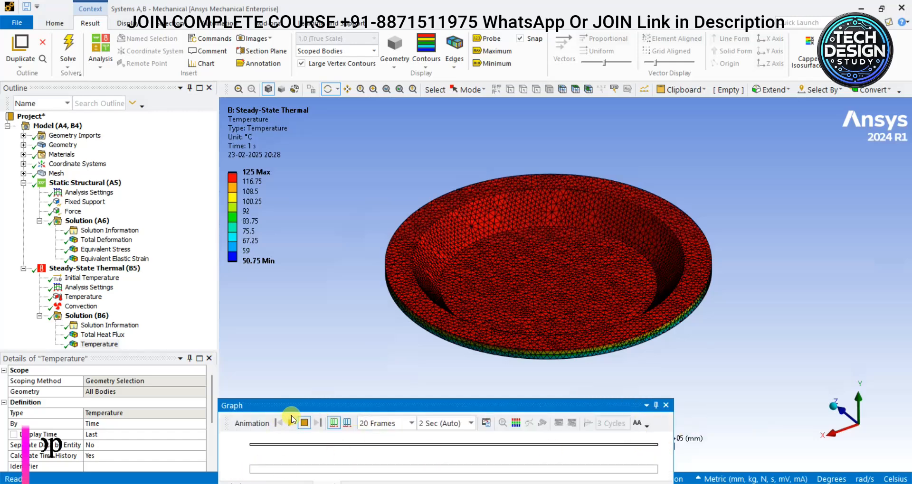
left_click(291, 423)
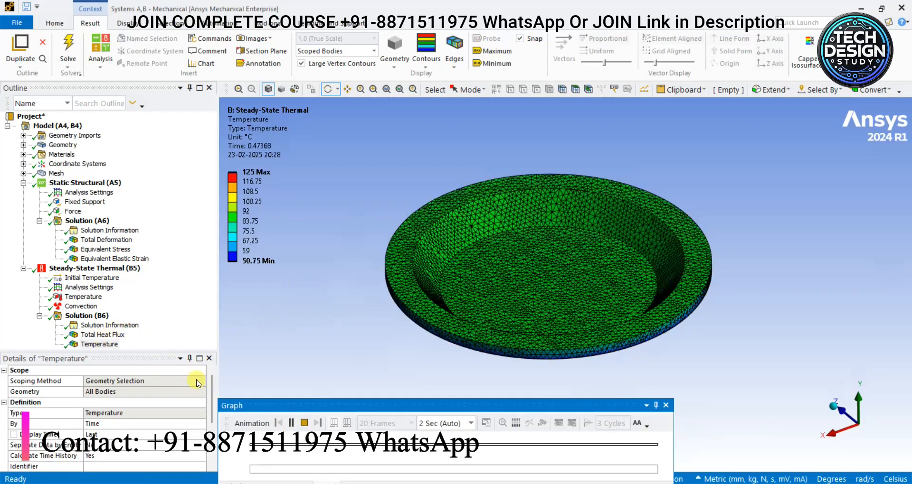
left_click(286, 427)
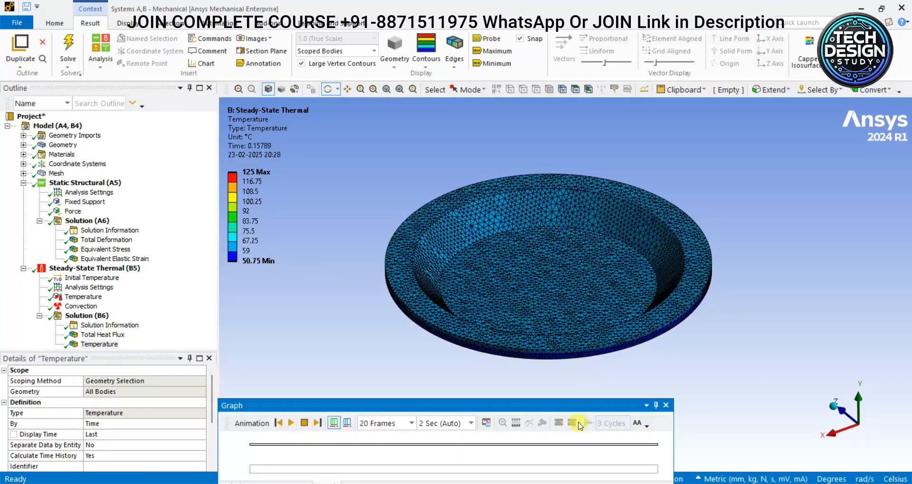
Hide the floating Graph window and dock the Messages window alongside the Details view
left_click(646, 405)
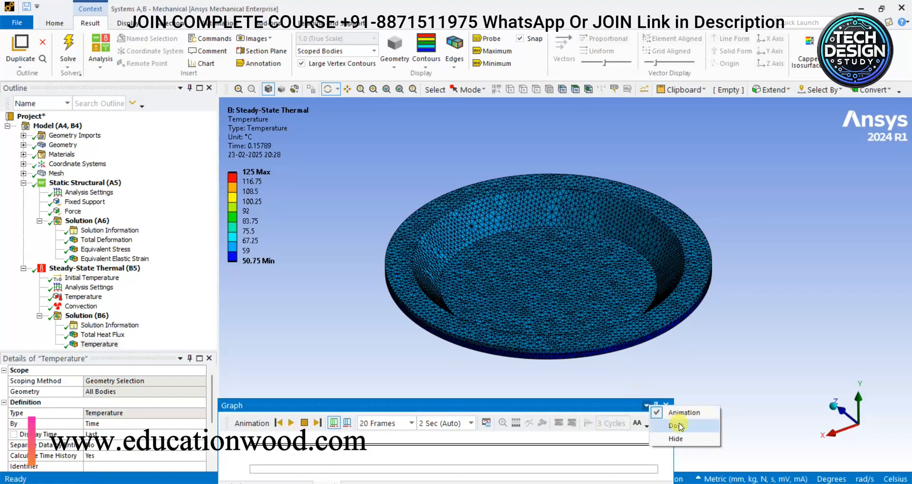
left_click(675, 439)
left_click_drag(617, 413, 514, 436)
left_click(682, 479)
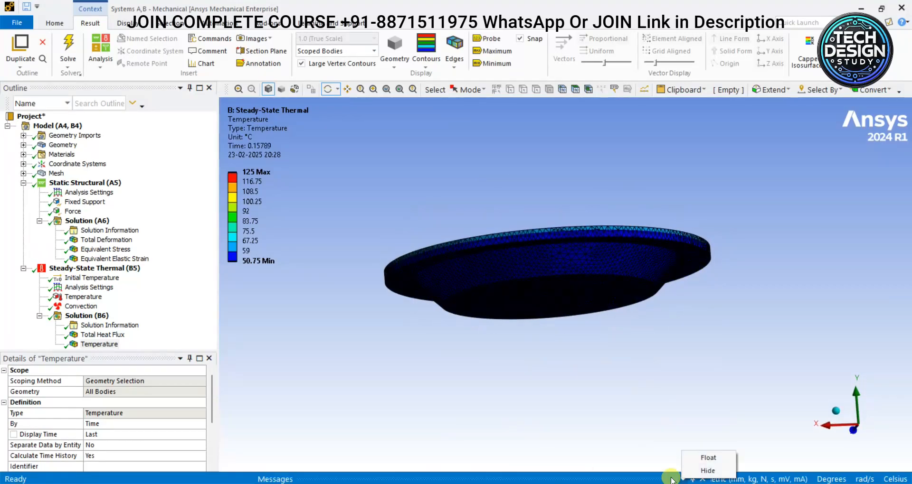
left_click(701, 460)
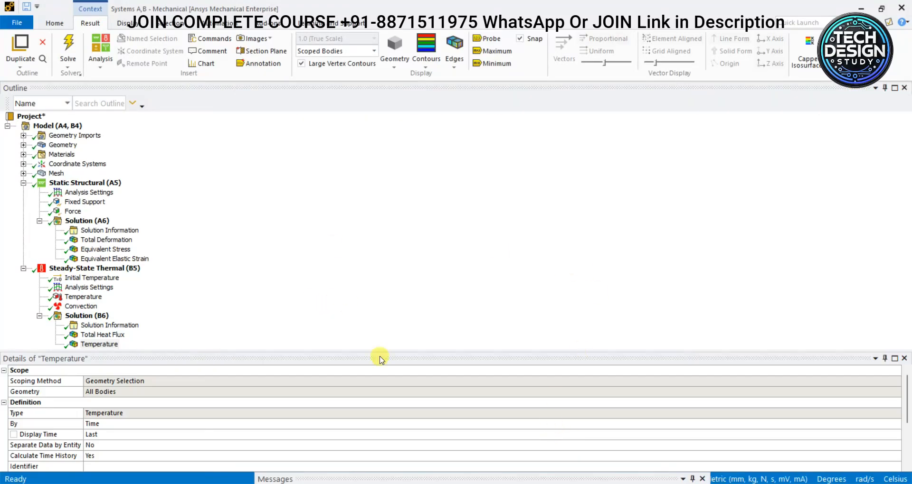
left_click(573, 479)
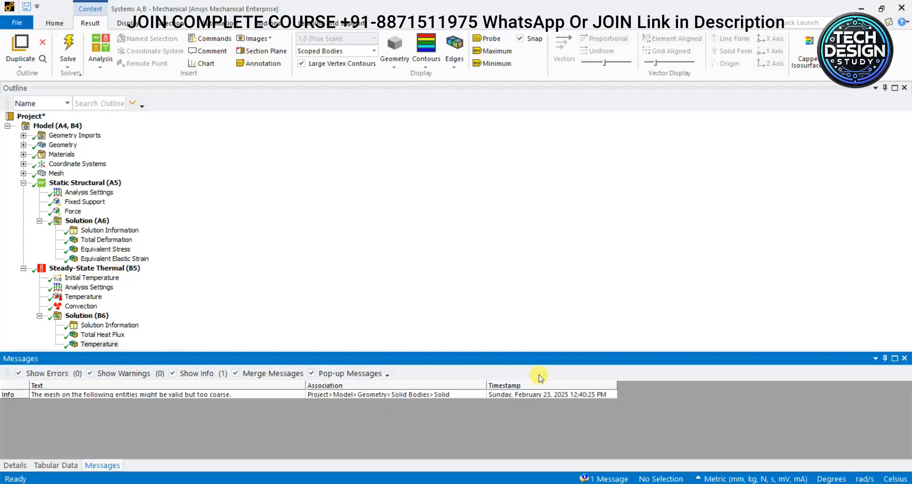
Examine the Steady-State Thermal boundary conditions on the plate's upper side, moving the floating Graph window clear of the model
left_click(61, 269)
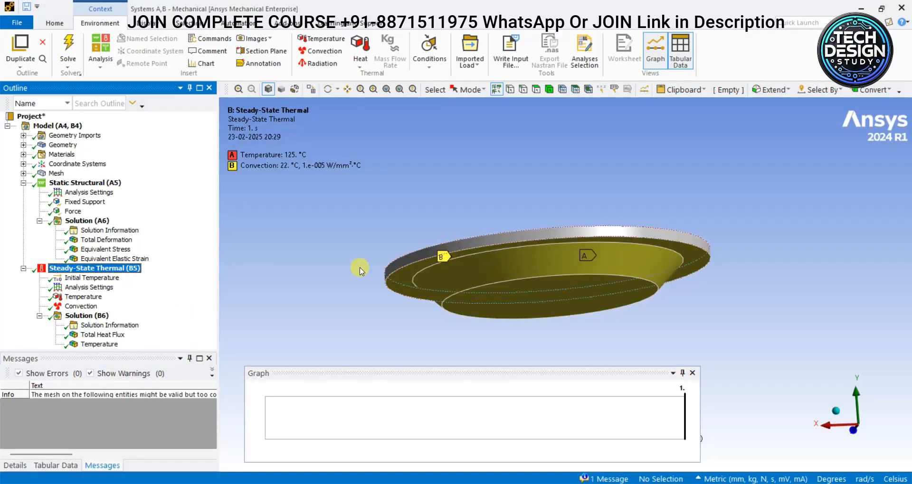
middle_click_drag(715, 238, 738, 294)
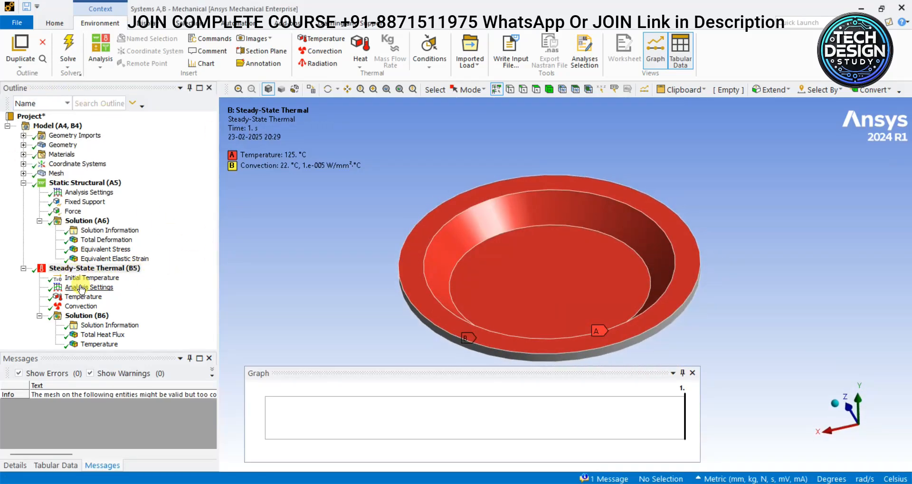
scroll(749, 221, "down", 1)
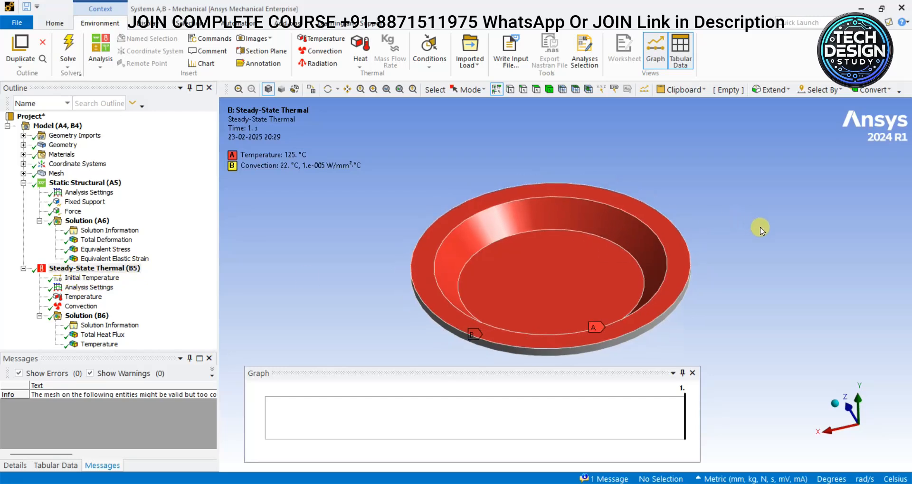
mouse_move(752, 242)
middle_mouse_down()
mouse_move(750, 230)
mouse_move(750, 241)
mouse_move(756, 235)
middle_mouse_up()
left_click_drag(483, 380, 482, 456)
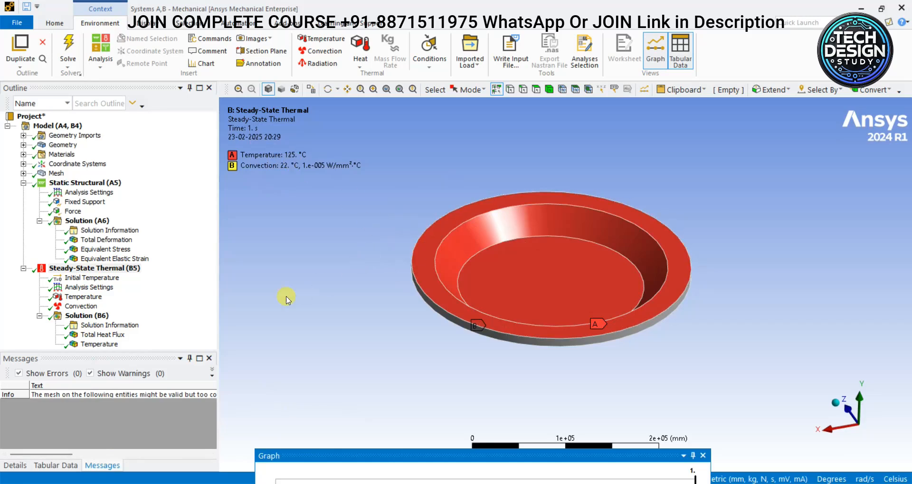
Review the thermal solution's Total Heat Flux contour, the plate's mesh and the static structural Total Deformation contour
left_click(87, 315)
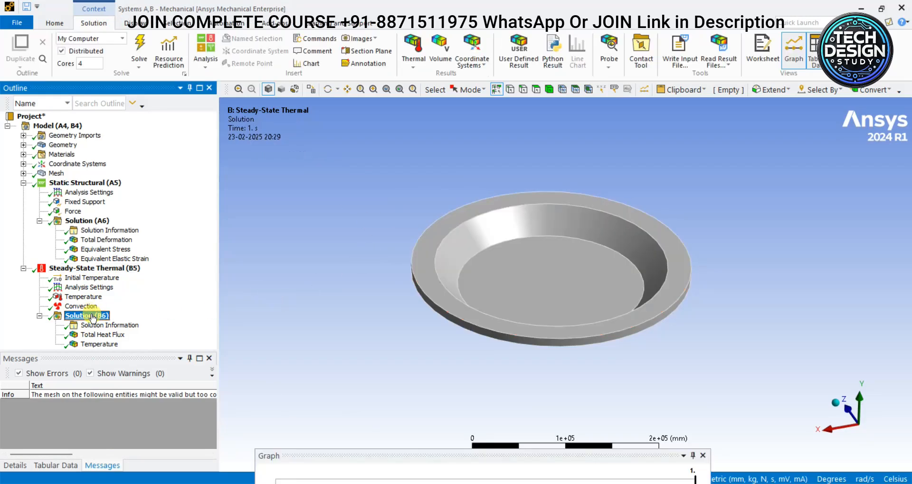
left_click(97, 335)
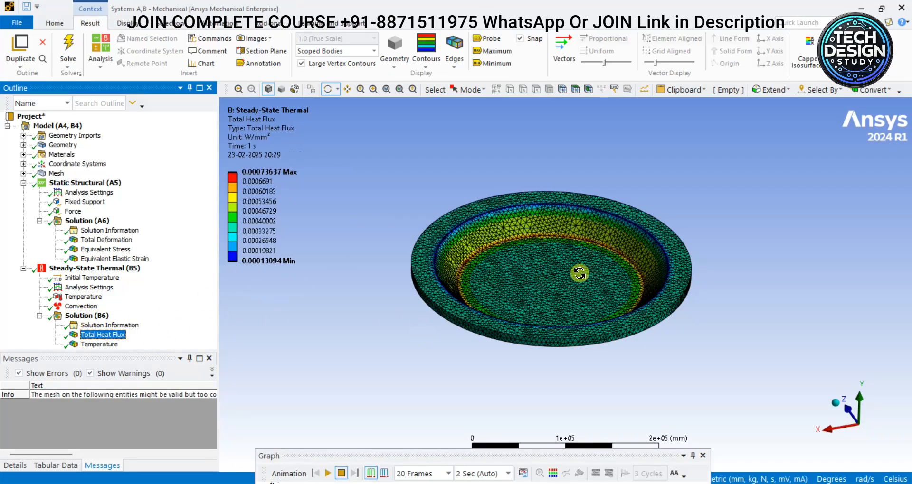
left_click(56, 173)
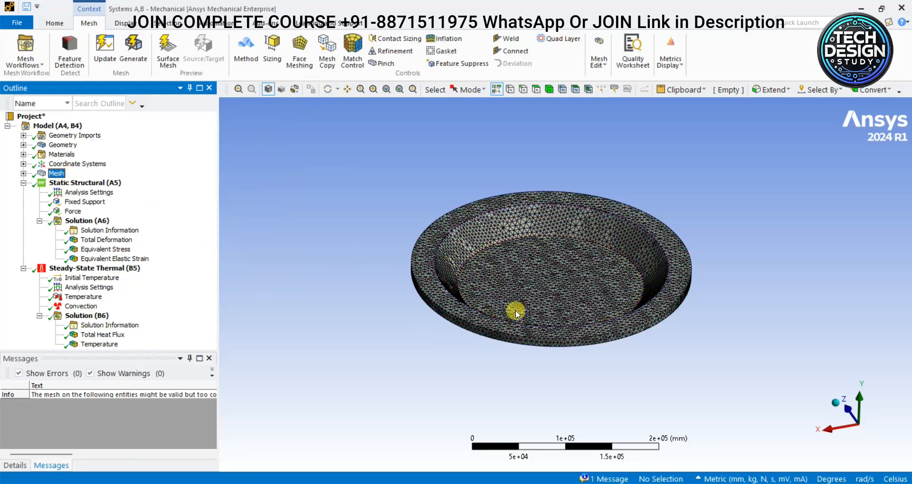
left_click(100, 240)
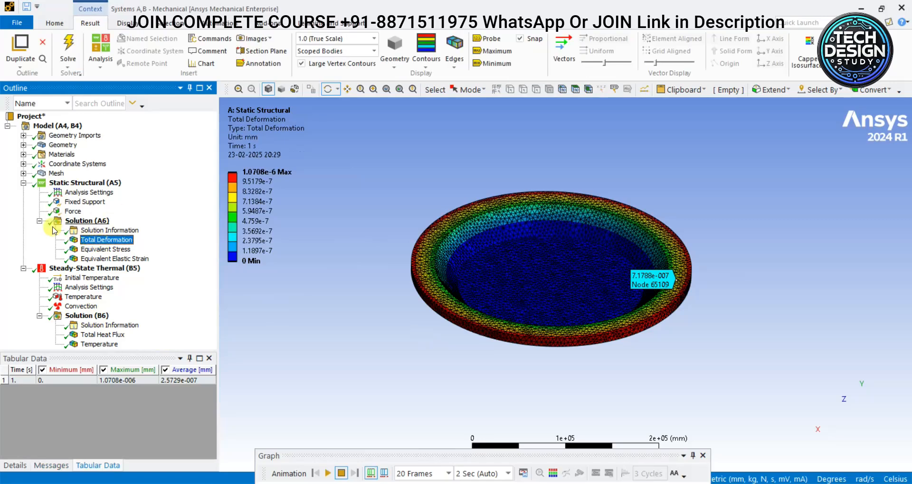